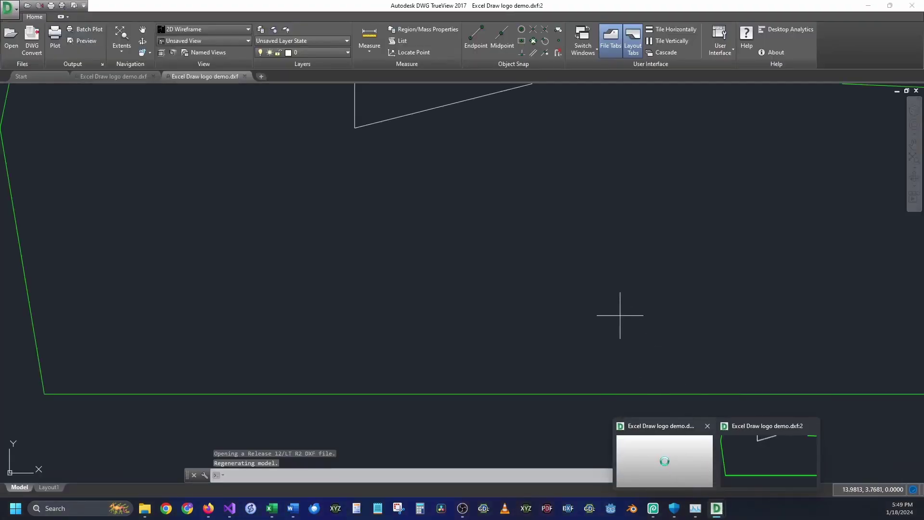
pyautogui.middleClick(580, 316)
pyautogui.scroll(-2, 580, 337)
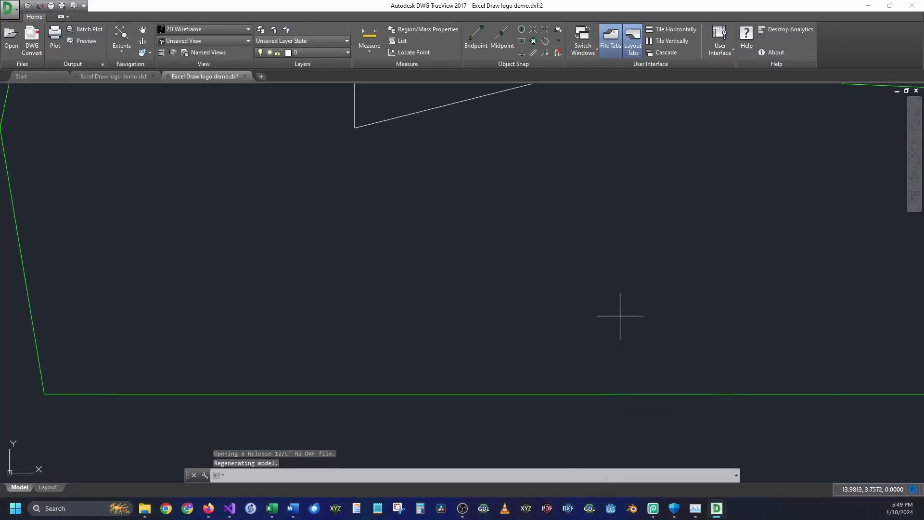
pyautogui.scroll(-5, 621, 315)
pyautogui.moveTo(644, 371); pyautogui.dragTo(649, 299)
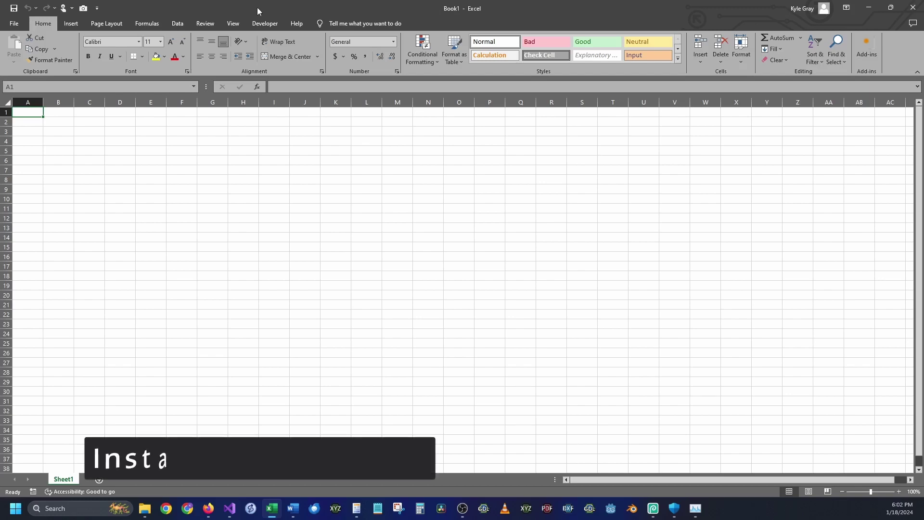
pyautogui.click(106, 23)
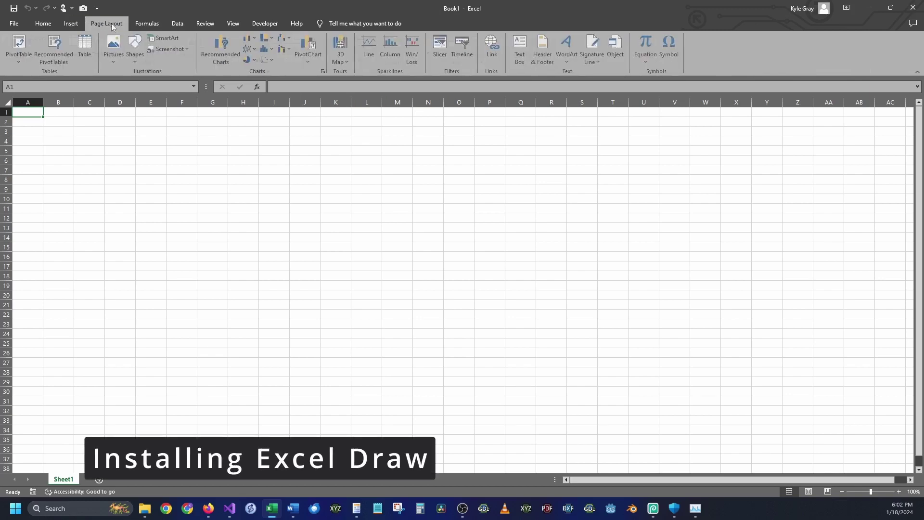
pyautogui.click(147, 23)
pyautogui.click(177, 23)
pyautogui.click(205, 24)
pyautogui.click(147, 23)
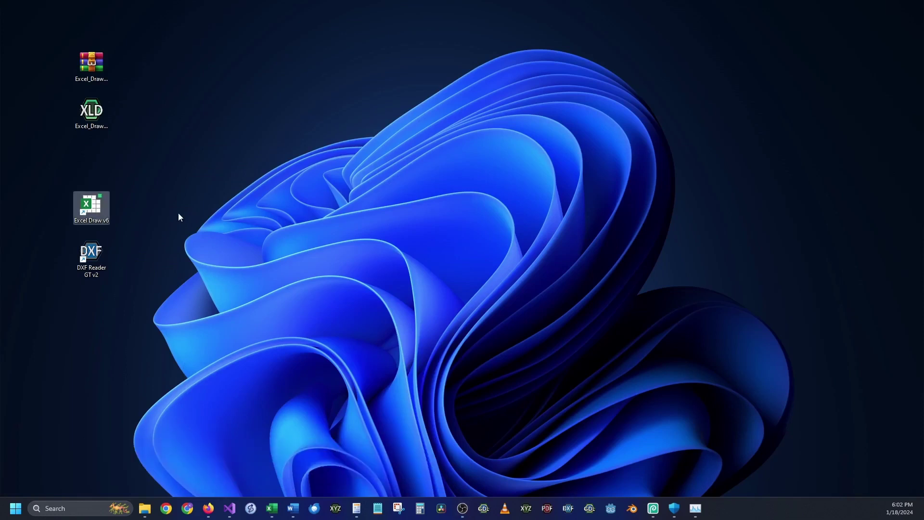
# - Launch Excel Draw v6 from the desktop with its macros enabled and install it as an Excel add-in
pyautogui.doubleClick(94, 215)
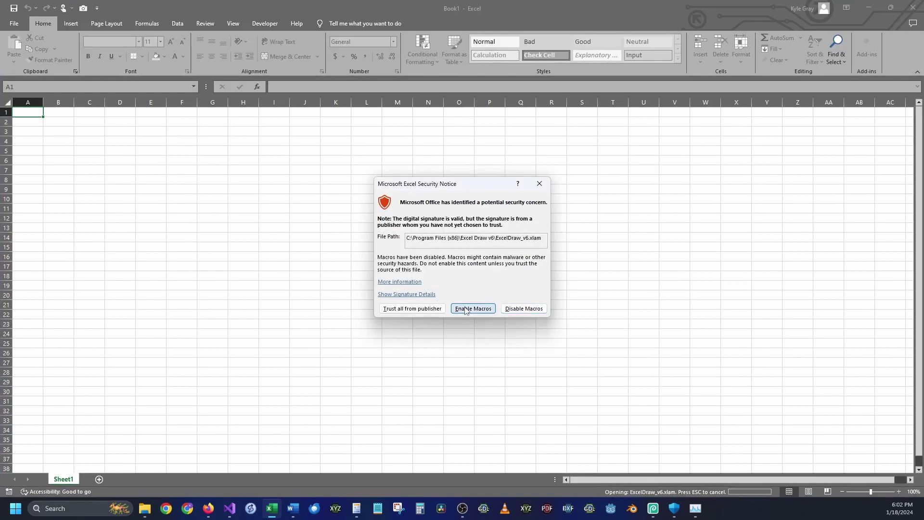
pyautogui.click(466, 309)
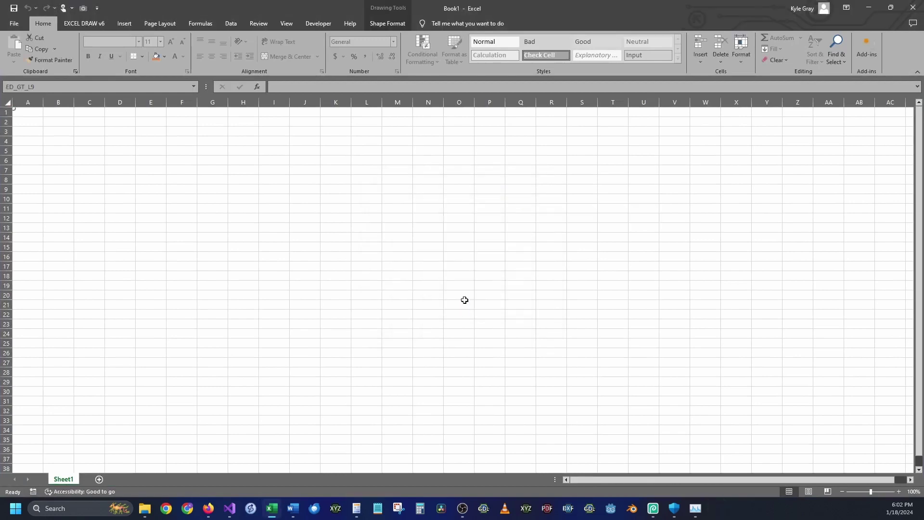
pyautogui.click(77, 24)
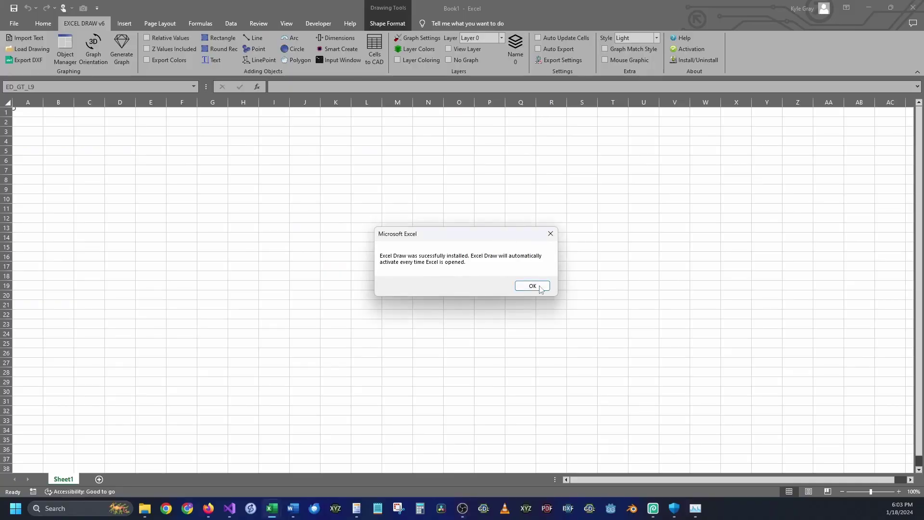
pyautogui.click(533, 286)
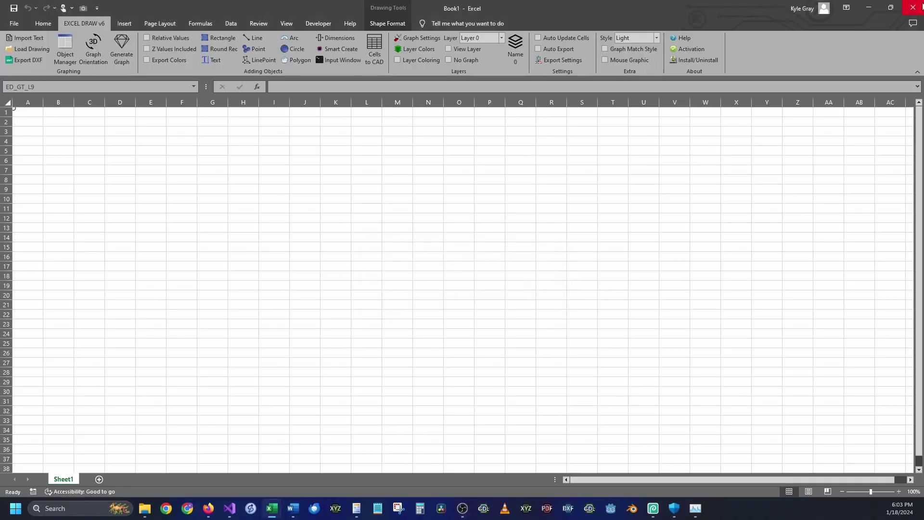
# - Close Excel, reopen it and show the Excel Draw v6 commands
pyautogui.click(913, 6)
pyautogui.click(473, 266)
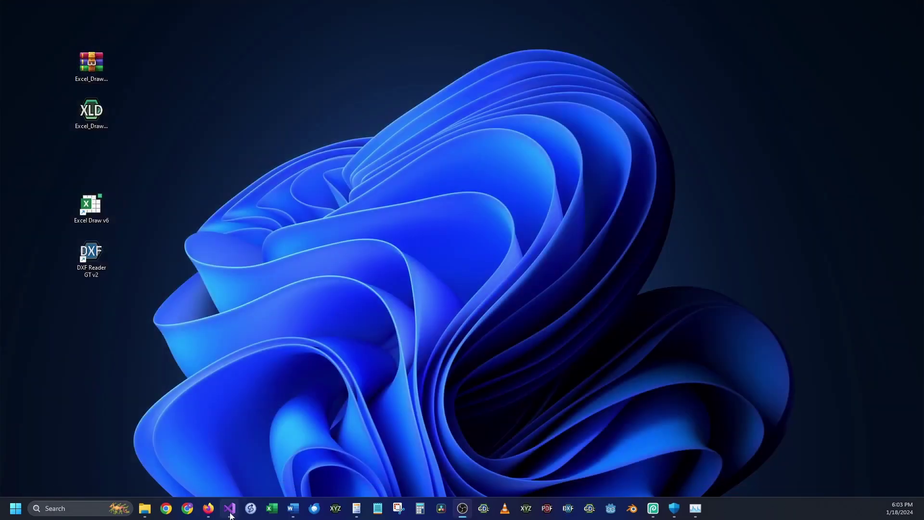
pyautogui.click(272, 508)
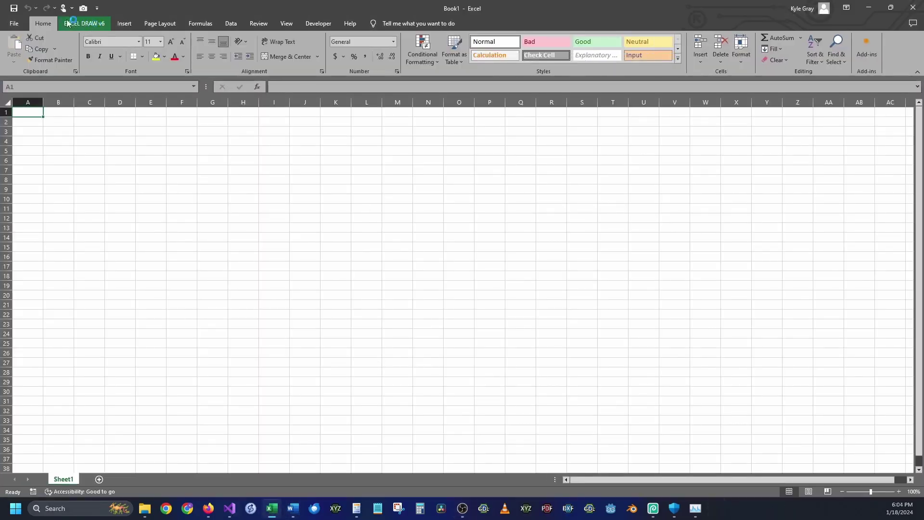
pyautogui.click(88, 25)
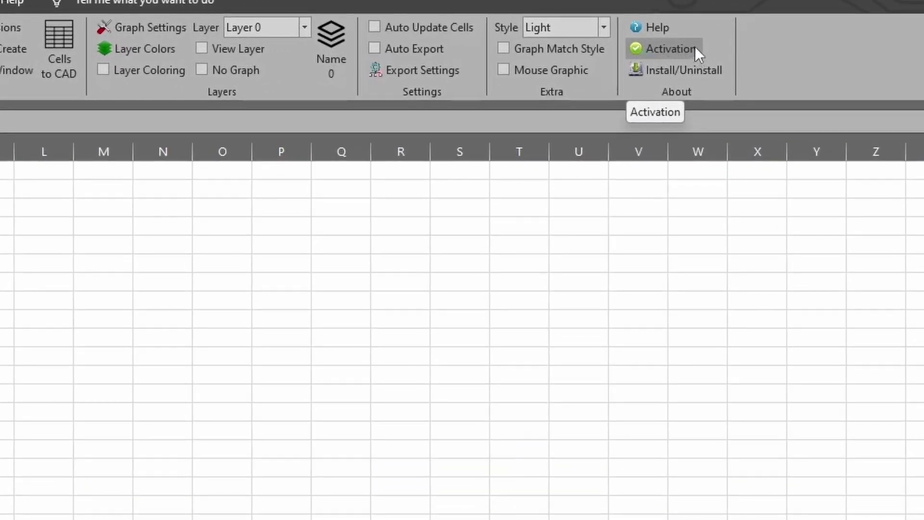
# - Open the Excel Draw activation form and highlight the contents of the license field
pyautogui.click(675, 50)
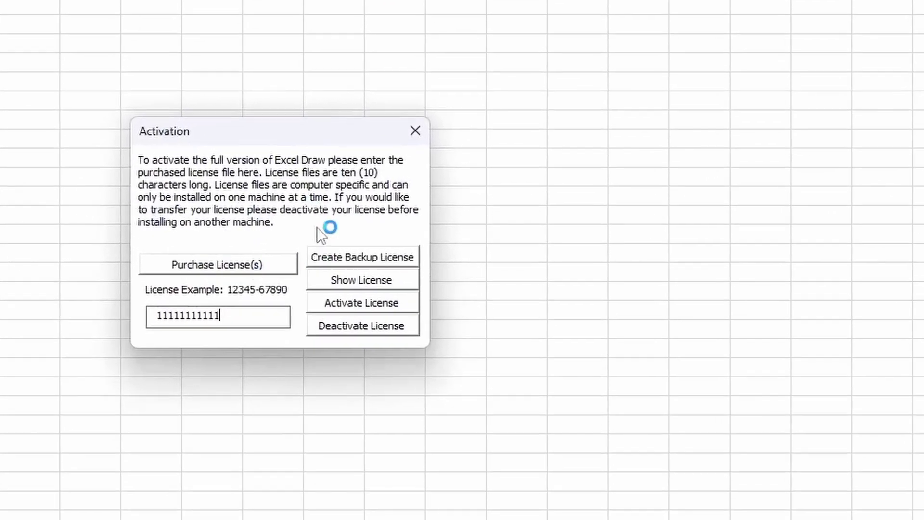
pyautogui.moveTo(215, 315); pyautogui.dragTo(142, 317)
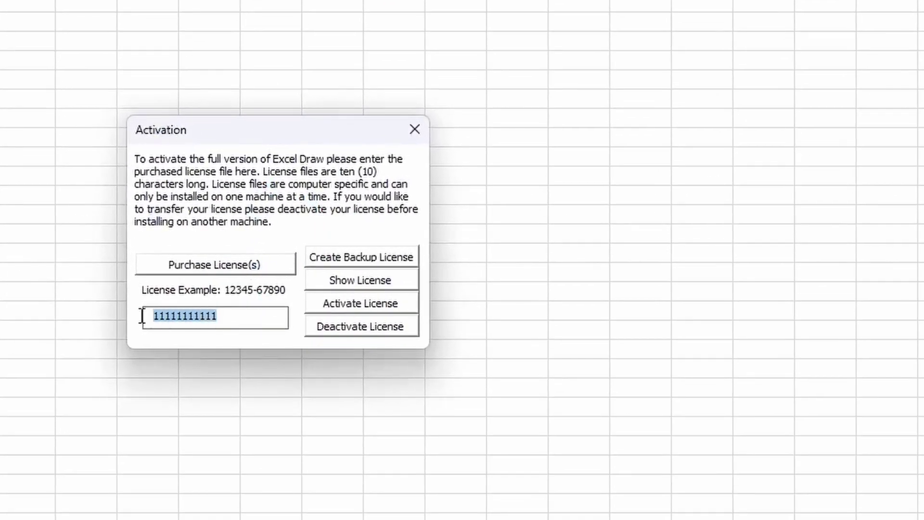
pyautogui.click(231, 318)
pyautogui.doubleClick(232, 319)
pyautogui.moveTo(237, 314); pyautogui.dragTo(128, 314)
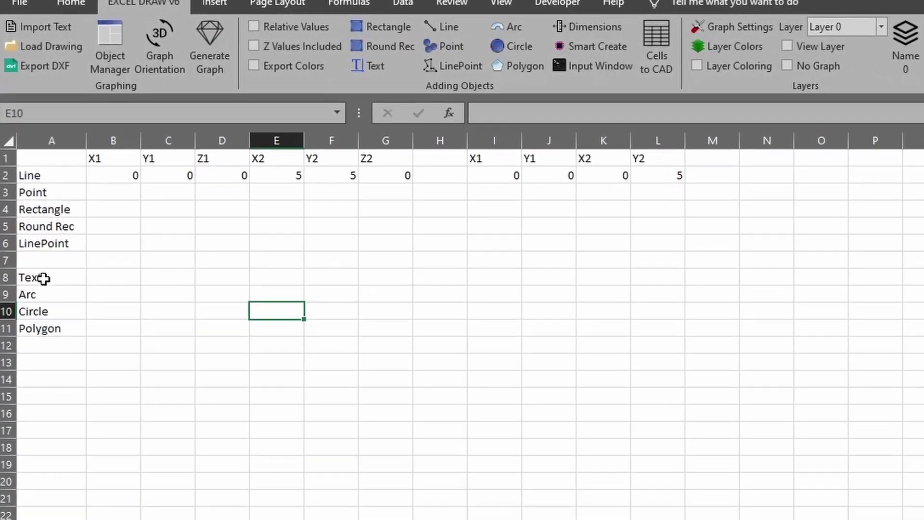
# - Examine the object types in column A and the line's coordinate layouts, with Z values in B1:G2 and without them in I1:L2
pyautogui.moveTo(43, 278); pyautogui.dragTo(59, 308)
pyautogui.moveTo(66, 342); pyautogui.dragTo(68, 369)
pyautogui.click(173, 305)
pyautogui.moveTo(70, 192); pyautogui.dragTo(85, 229)
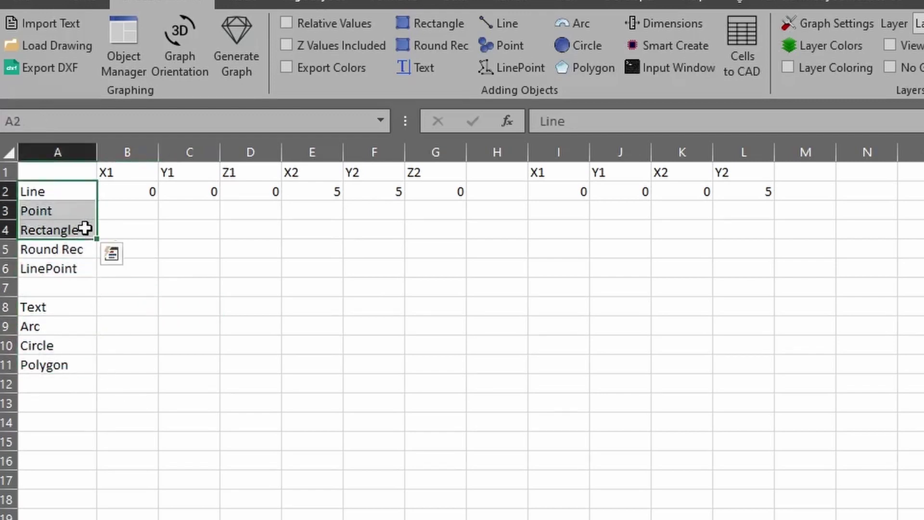
pyautogui.click(187, 250)
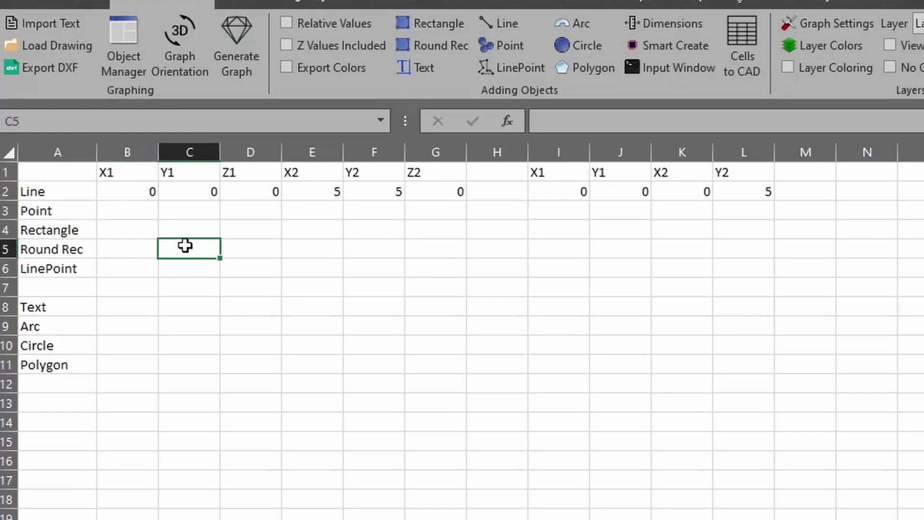
pyautogui.moveTo(142, 192); pyautogui.dragTo(244, 190)
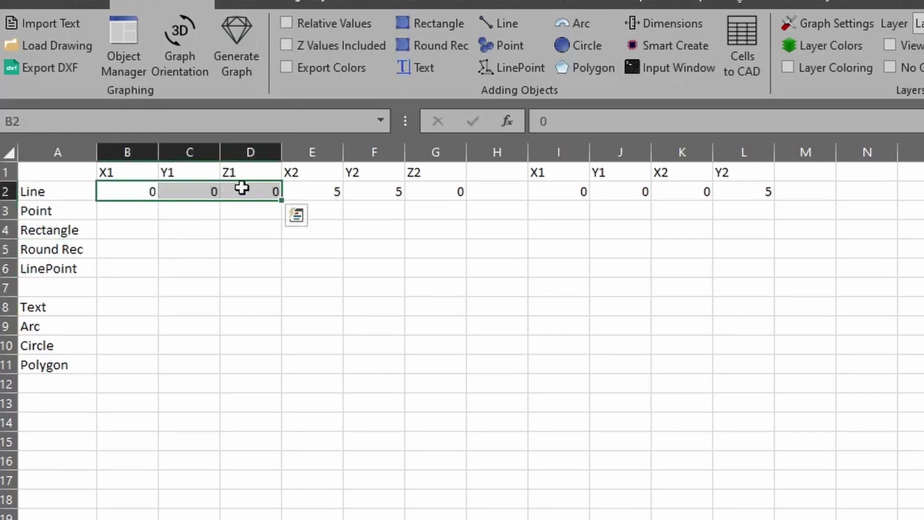
pyautogui.moveTo(320, 192); pyautogui.dragTo(429, 194)
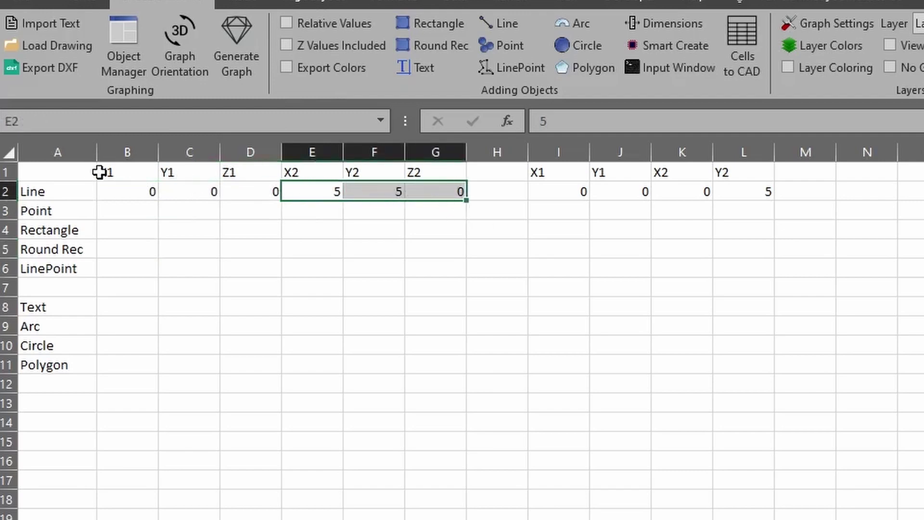
pyautogui.moveTo(100, 172); pyautogui.dragTo(236, 171)
pyautogui.moveTo(296, 173); pyautogui.dragTo(414, 173)
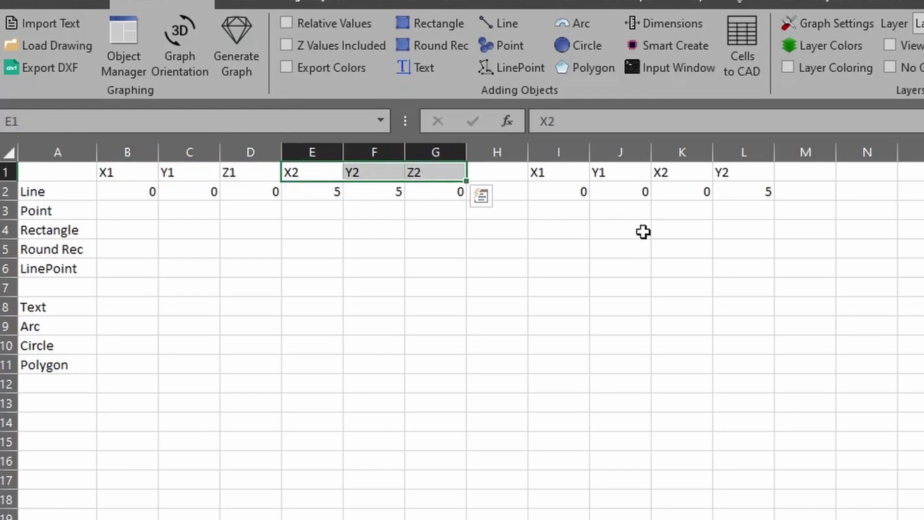
pyautogui.click(612, 223)
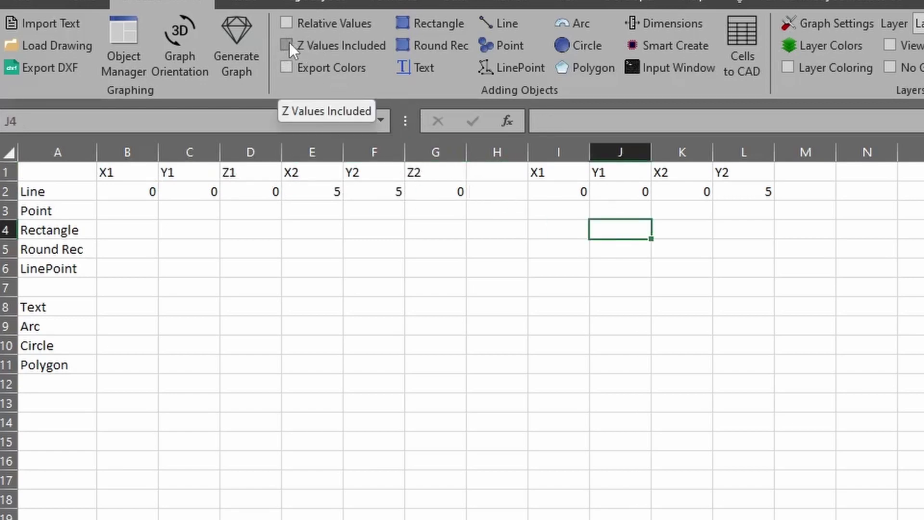
pyautogui.moveTo(571, 192); pyautogui.dragTo(753, 205)
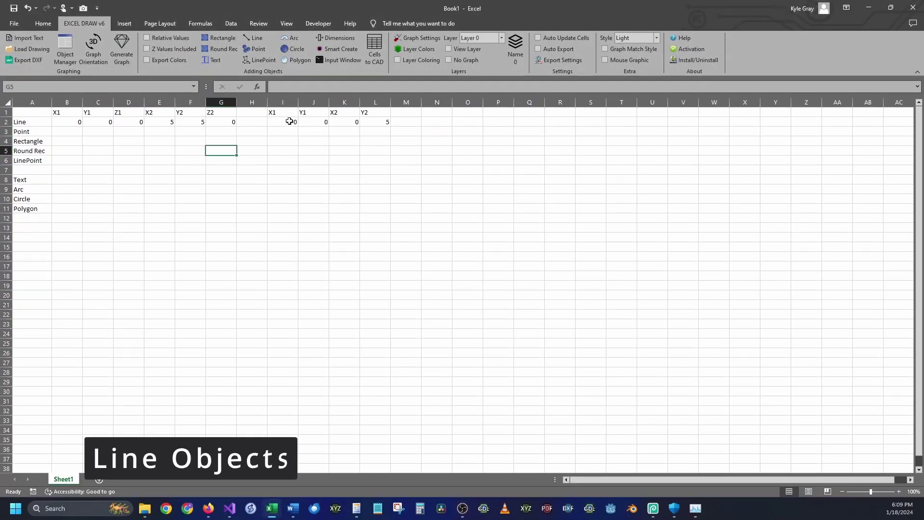
# - Draw a 2D line object from the coordinates in I2:L2 and move its plot beside the data, starting near column N
pyautogui.moveTo(291, 120); pyautogui.dragTo(379, 124)
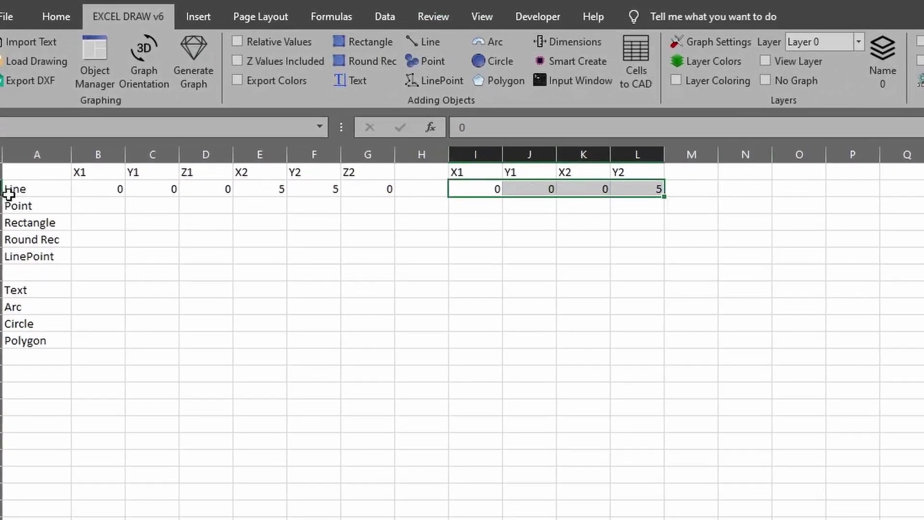
pyautogui.moveTo(11, 189)
pyautogui.mouseDown()
pyautogui.moveTo(17, 355)
pyautogui.moveTo(10, 179)
pyautogui.moveTo(10, 188)
pyautogui.mouseUp()
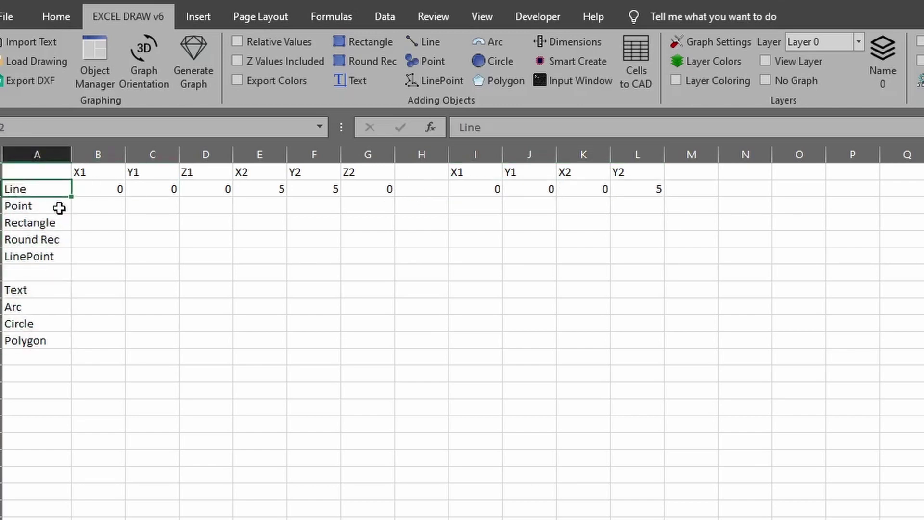
pyautogui.moveTo(491, 188); pyautogui.dragTo(650, 186)
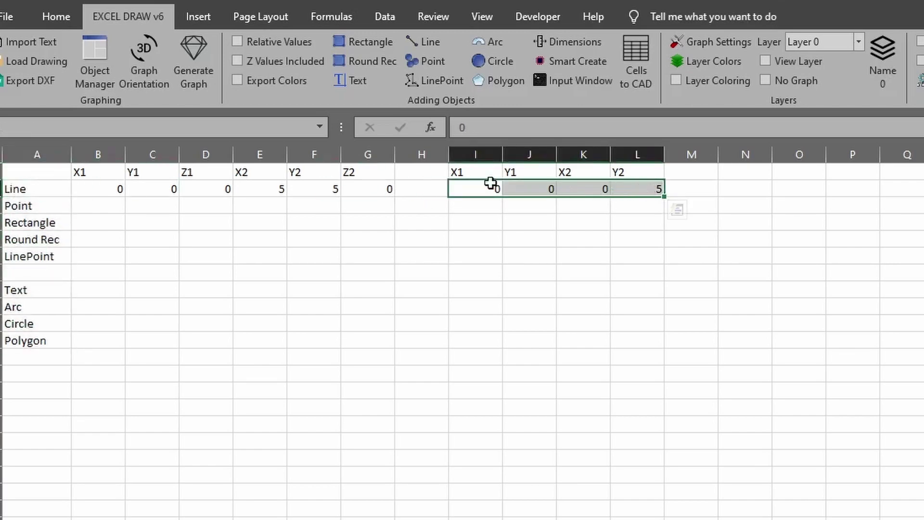
pyautogui.click(420, 42)
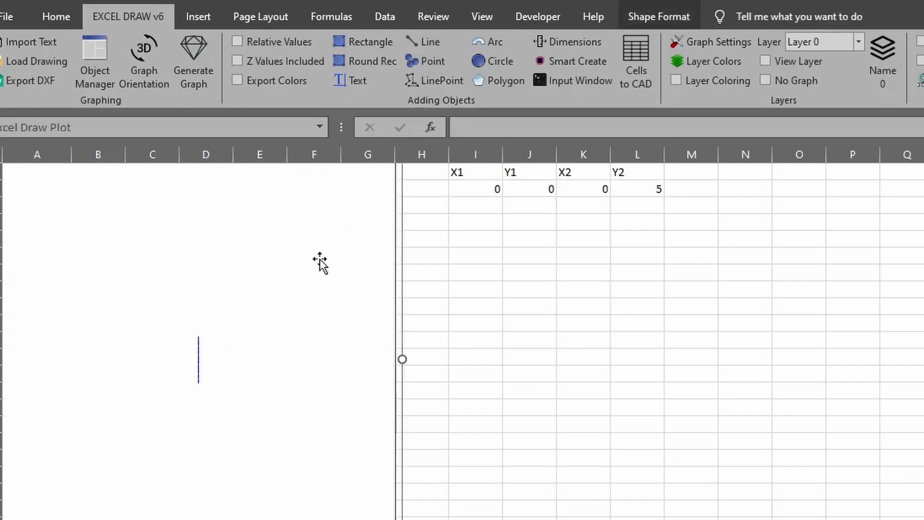
pyautogui.moveTo(319, 263); pyautogui.dragTo(922, 342)
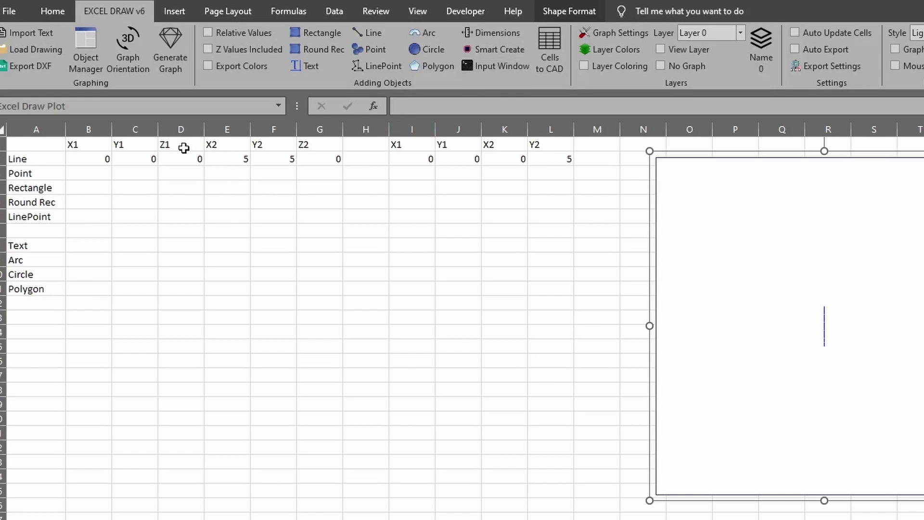
# - Set the line's Z2 coordinate in cell G2 to 1
pyautogui.moveTo(101, 159); pyautogui.dragTo(302, 157)
pyautogui.click(330, 187)
pyautogui.click(331, 163)
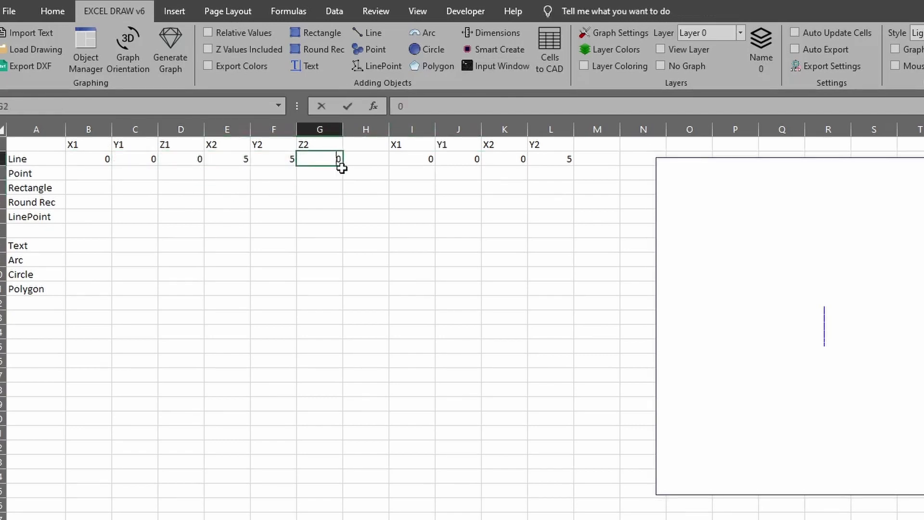
pyautogui.click(340, 201)
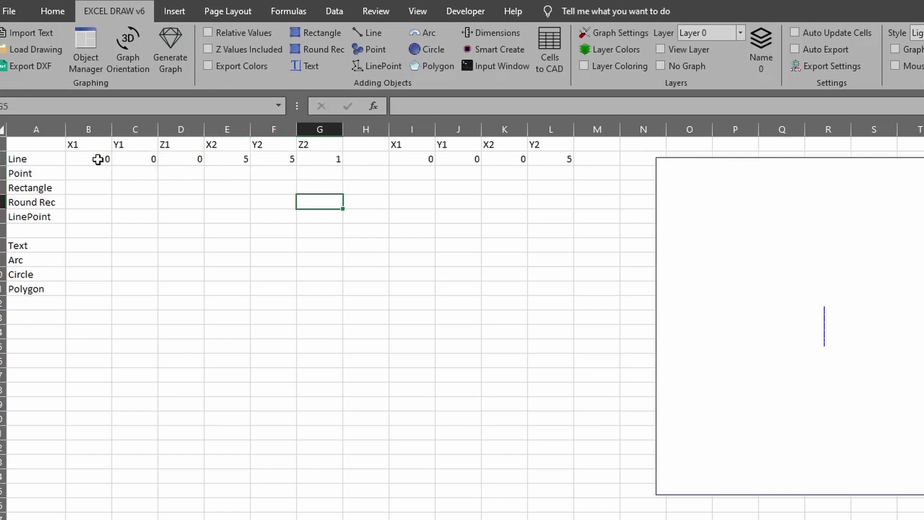
# - Draw a 3D line object from the coordinates in B2:G2 with Z values included
pyautogui.moveTo(98, 159); pyautogui.dragTo(186, 157)
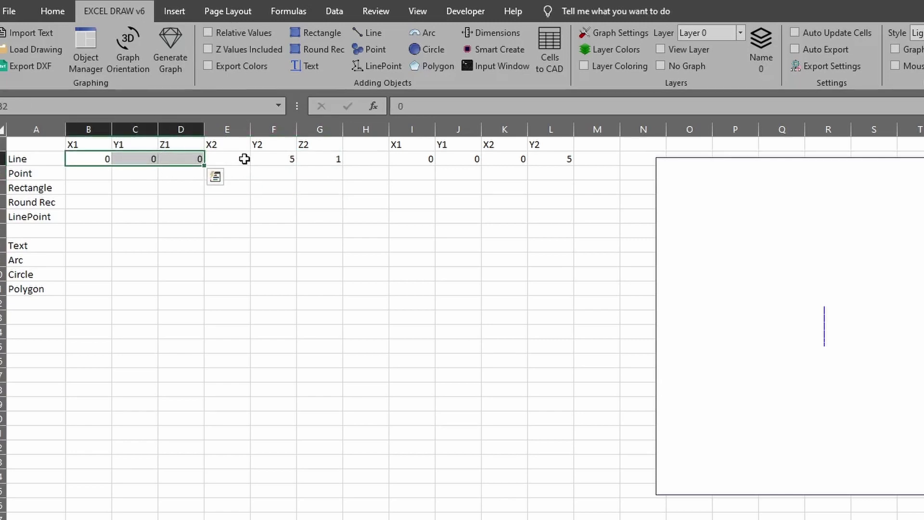
pyautogui.moveTo(244, 159); pyautogui.dragTo(327, 158)
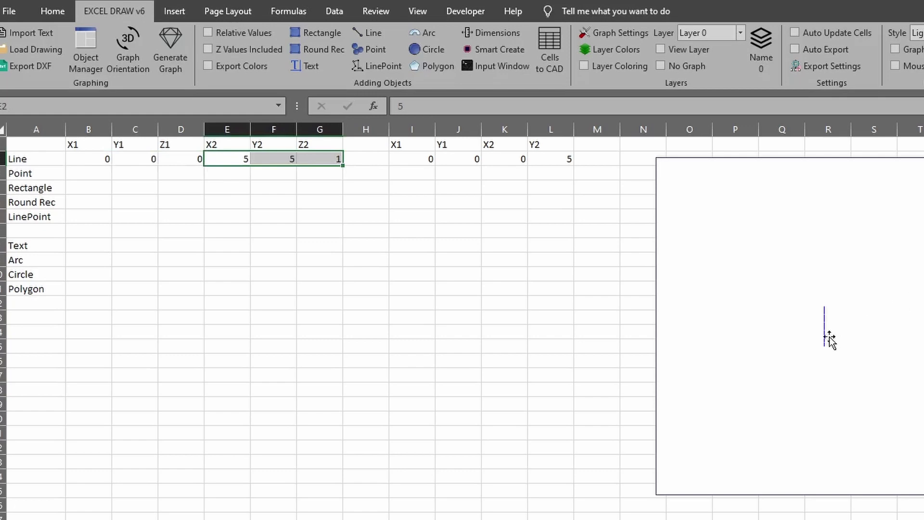
pyautogui.moveTo(102, 161); pyautogui.dragTo(336, 160)
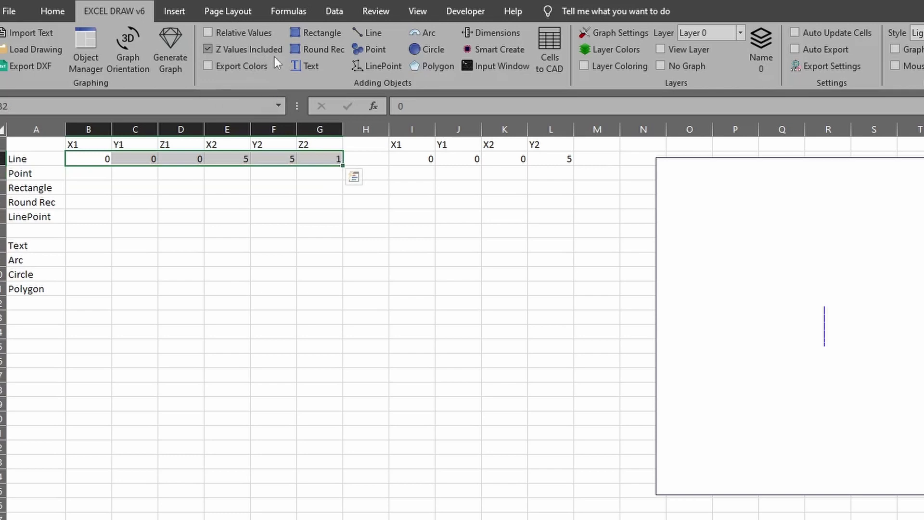
pyautogui.click(373, 33)
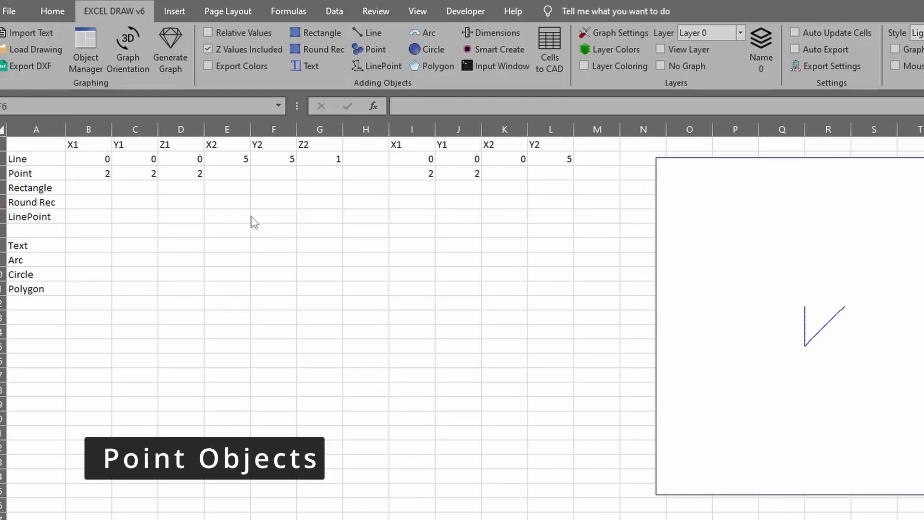
# - Add a point object from the coordinates in B3:D3 with Z values included
pyautogui.moveTo(103, 174); pyautogui.dragTo(175, 173)
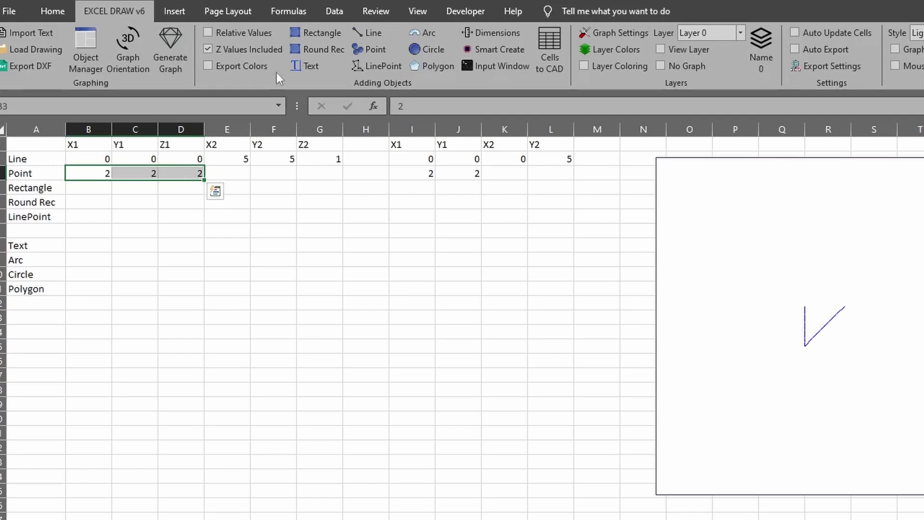
pyautogui.click(207, 48)
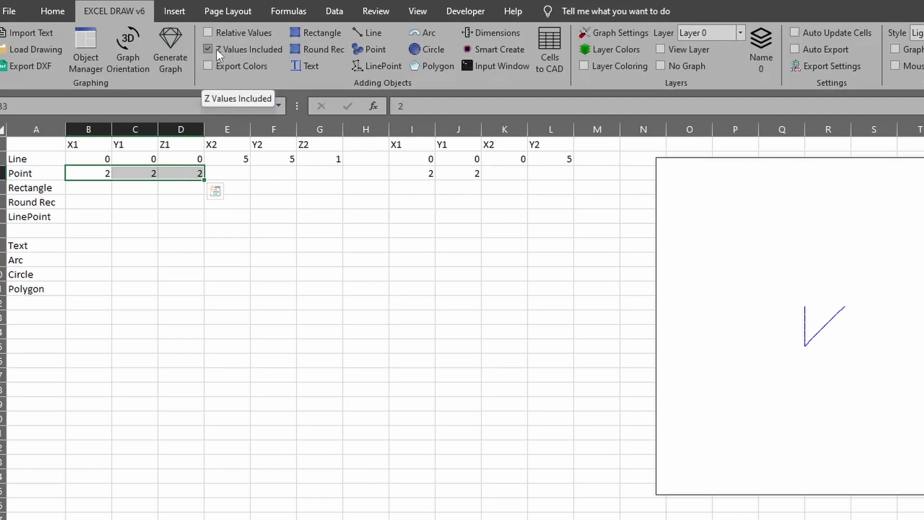
pyautogui.click(367, 49)
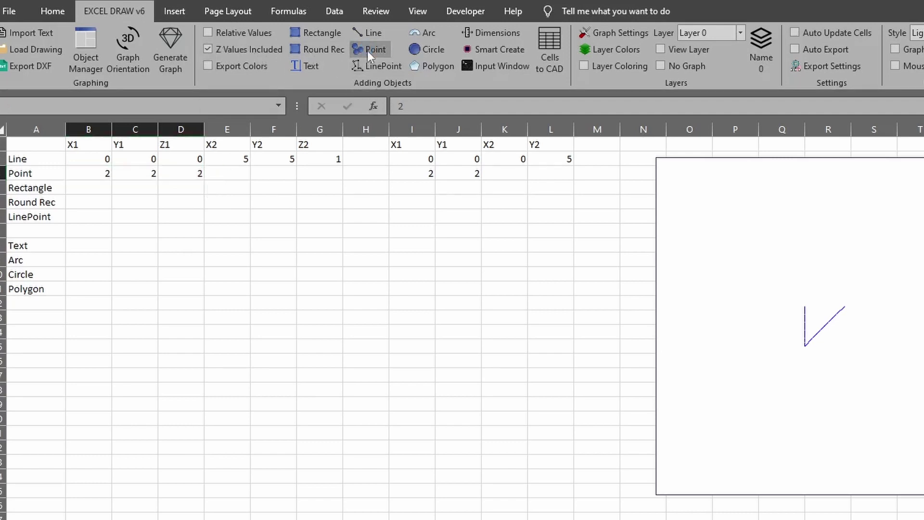
# - Examine the rectangle's coordinate sets in B4:G4 and the opposite corners of the sample rectangle drawn in columns X to AA
pyautogui.press('r')
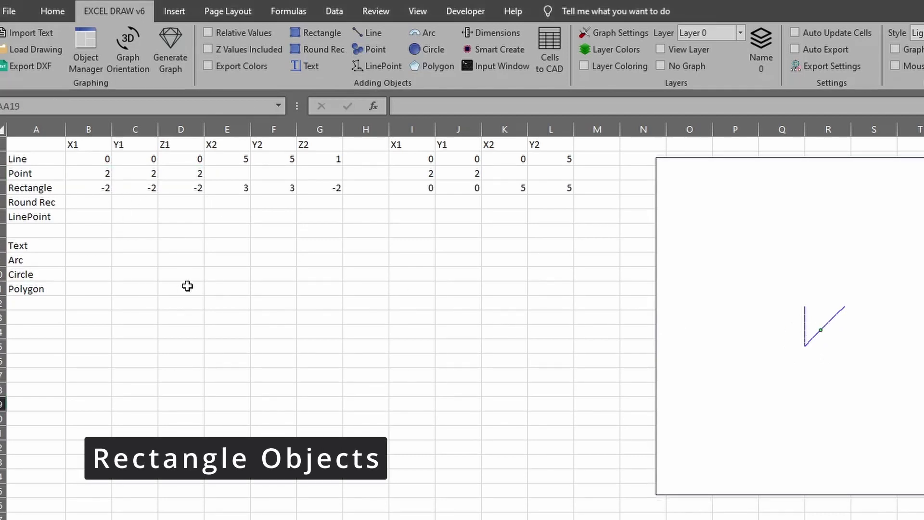
pyautogui.moveTo(95, 187); pyautogui.dragTo(182, 187)
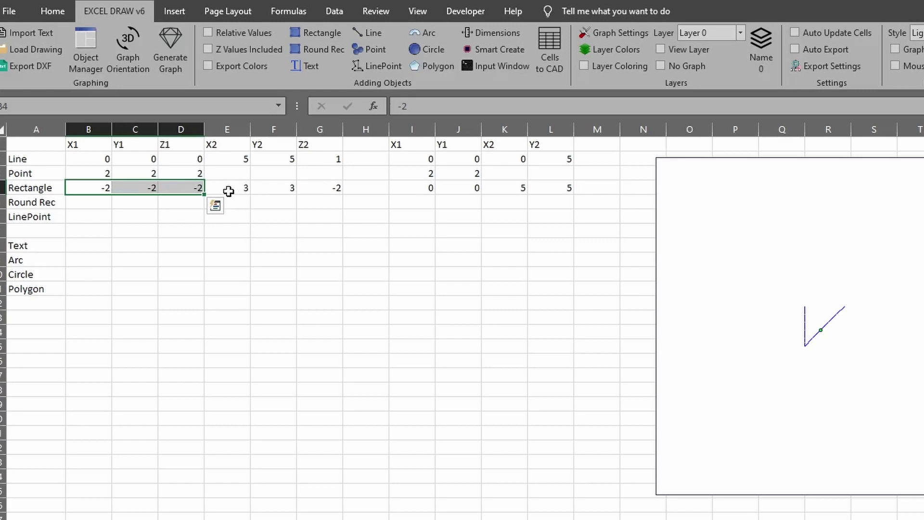
pyautogui.moveTo(228, 191); pyautogui.dragTo(330, 189)
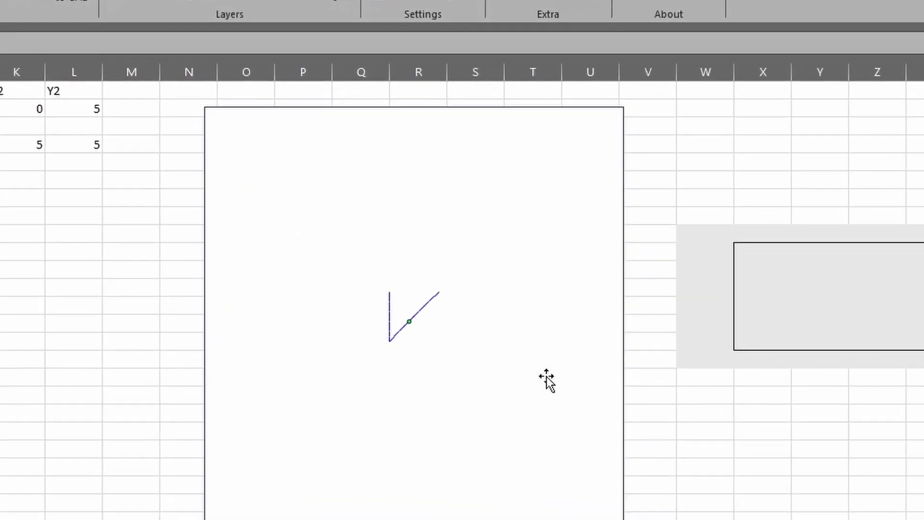
pyautogui.click(730, 361)
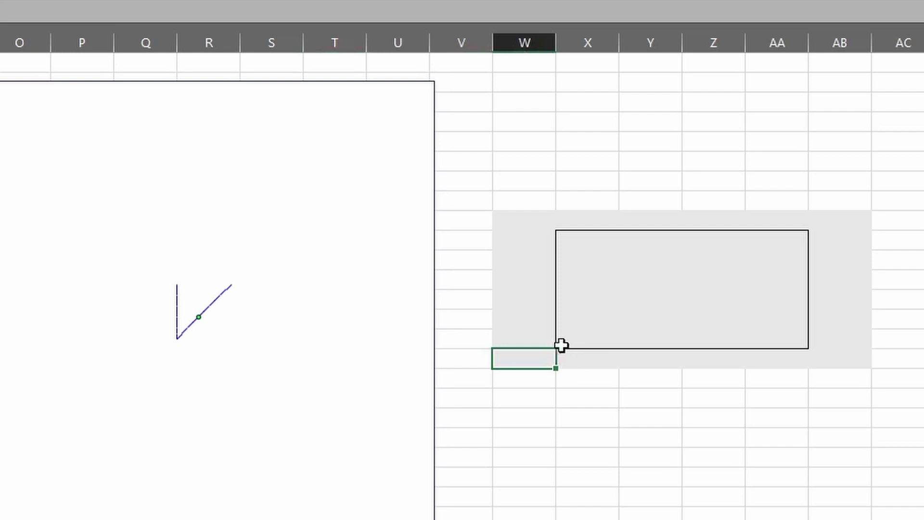
pyautogui.click(563, 342)
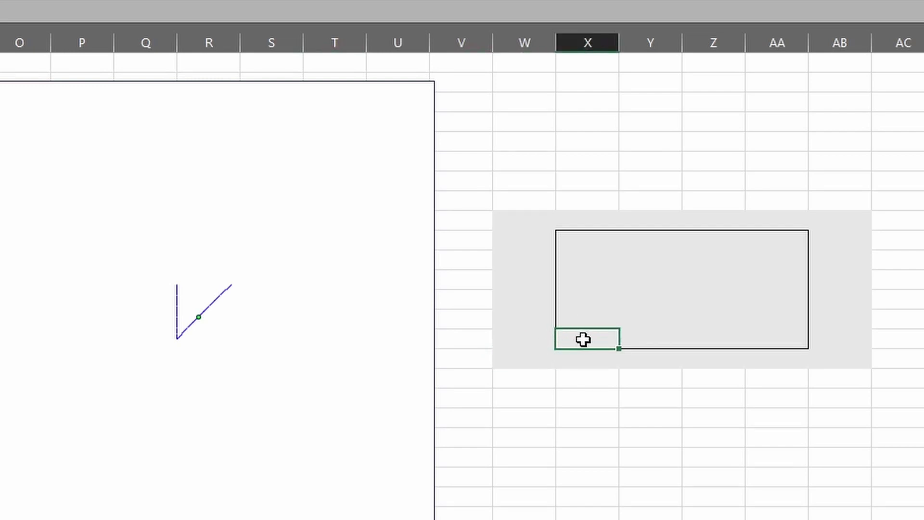
pyautogui.click(803, 242)
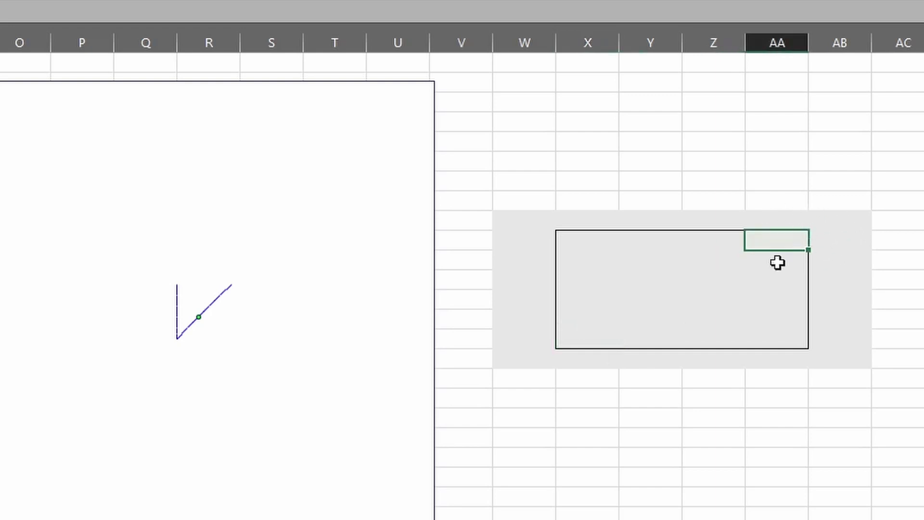
pyautogui.moveTo(565, 343); pyautogui.dragTo(780, 244)
pyautogui.click(664, 410)
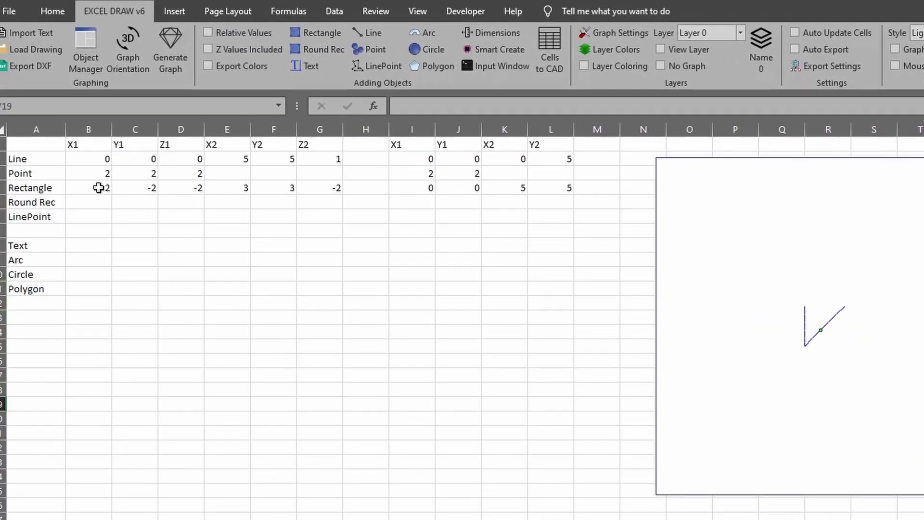
# - Draw a 3D rectangle object from the coordinates in B4:G4 with Z values included
pyautogui.moveTo(98, 188); pyautogui.dragTo(337, 189)
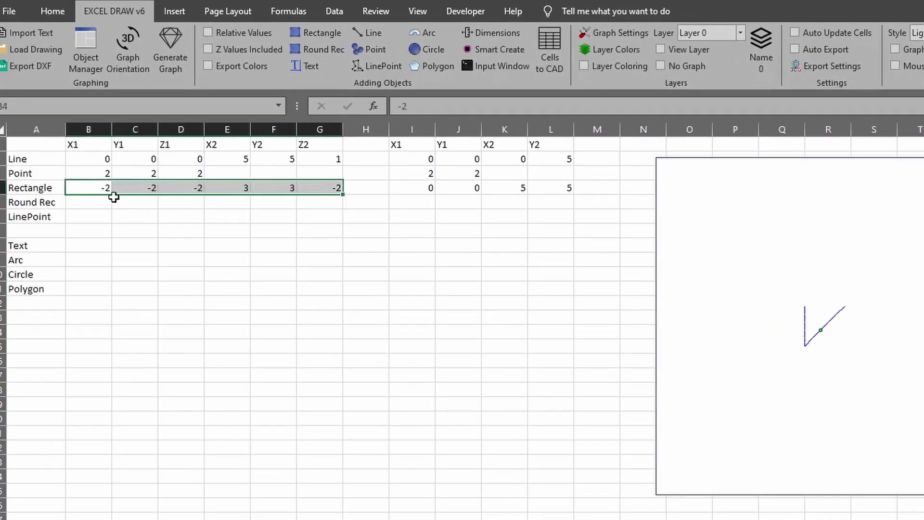
pyautogui.moveTo(111, 193); pyautogui.dragTo(186, 187)
pyautogui.moveTo(247, 188); pyautogui.dragTo(331, 189)
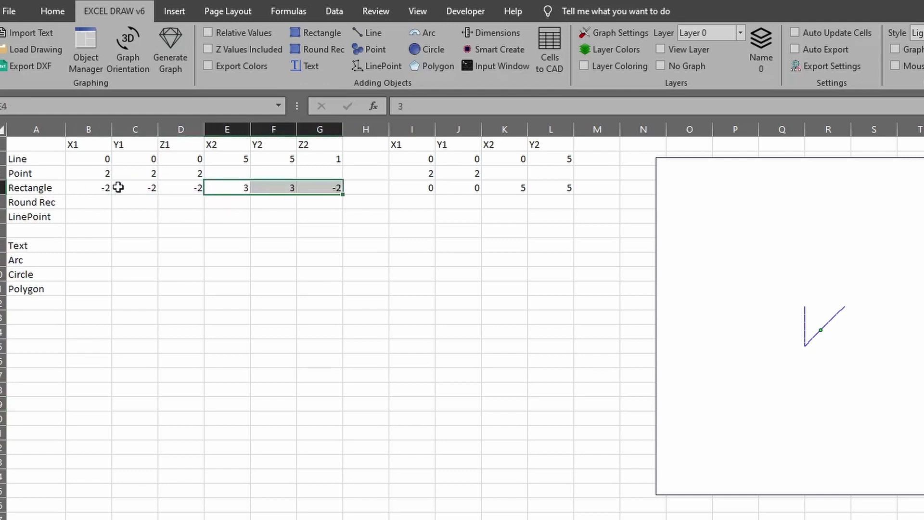
pyautogui.moveTo(103, 188); pyautogui.dragTo(320, 187)
pyautogui.click(239, 55)
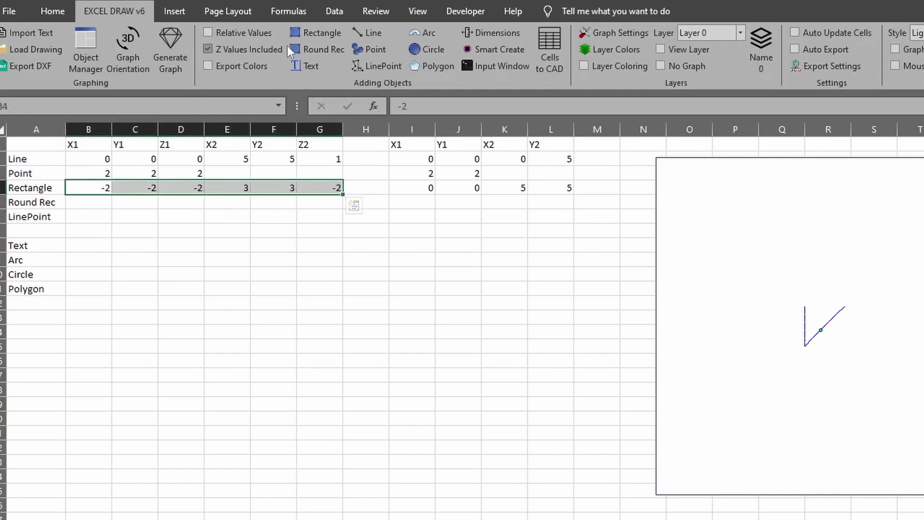
pyautogui.click(309, 31)
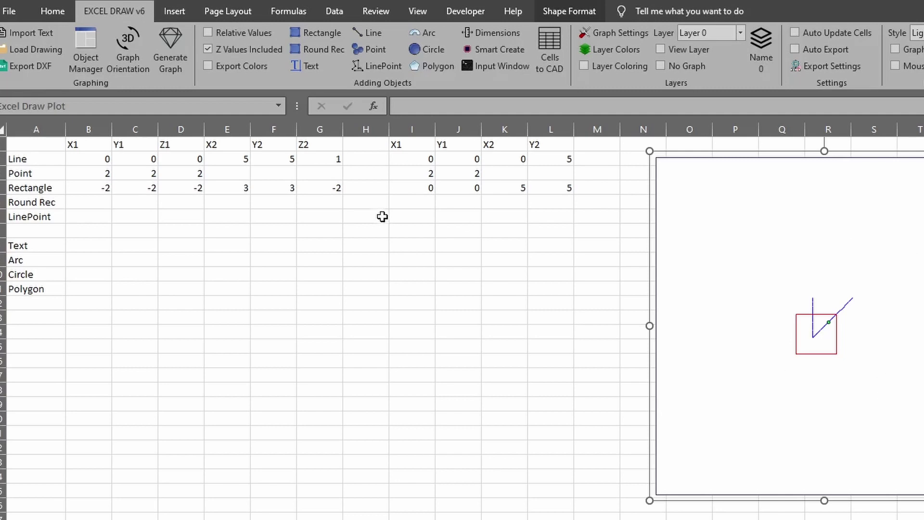
# - Draw a 2D rectangle object from the coordinates in I4:L4 without Z values
pyautogui.moveTo(430, 191); pyautogui.dragTo(561, 188)
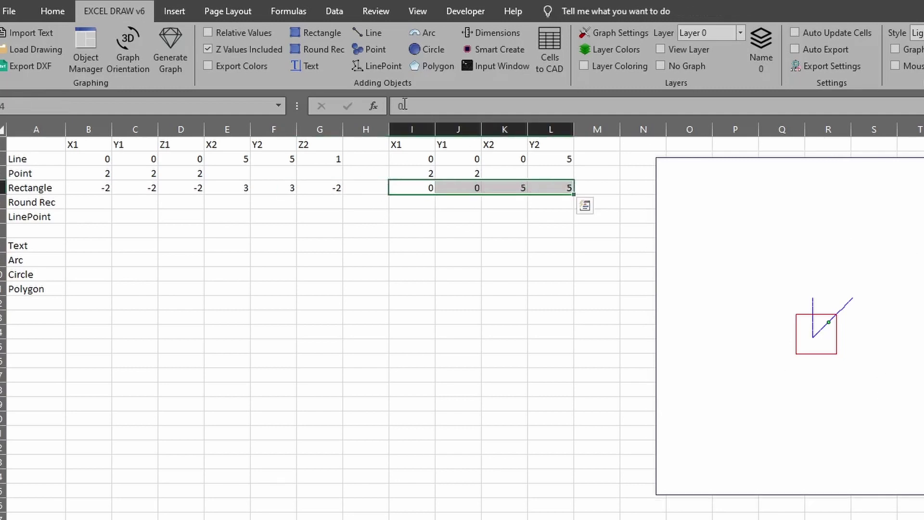
pyautogui.click(261, 48)
pyautogui.click(314, 31)
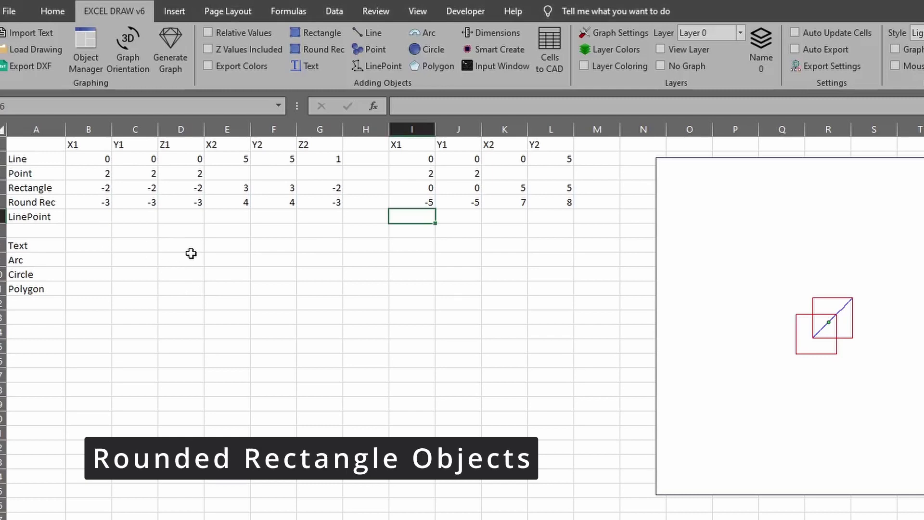
# - Draw a rounded rectangle object from the coordinates in B5:G5 with Z values included
pyautogui.moveTo(92, 203); pyautogui.dragTo(330, 200)
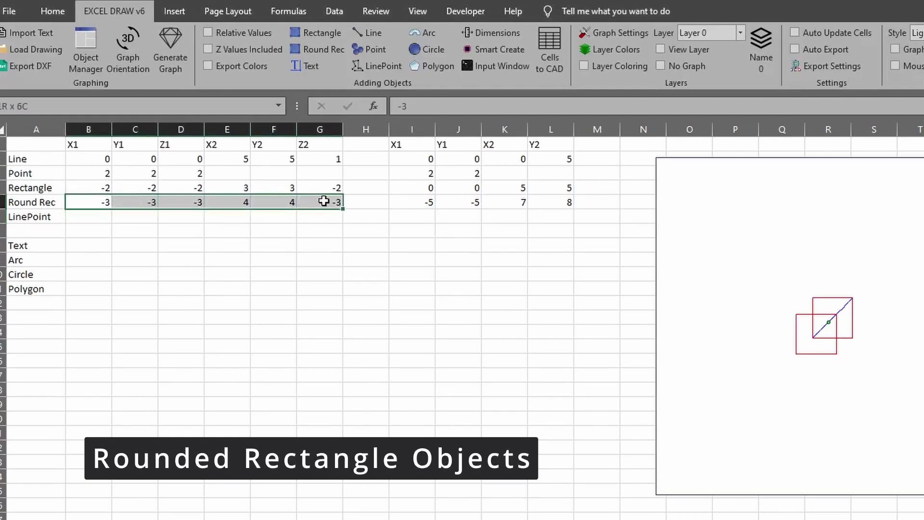
pyautogui.click(105, 203)
pyautogui.moveTo(138, 203); pyautogui.dragTo(314, 203)
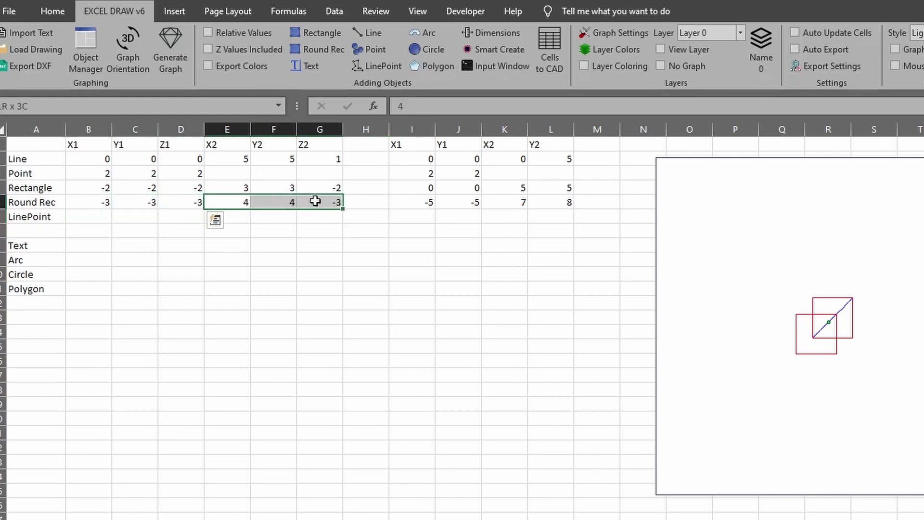
pyautogui.moveTo(109, 202); pyautogui.dragTo(323, 205)
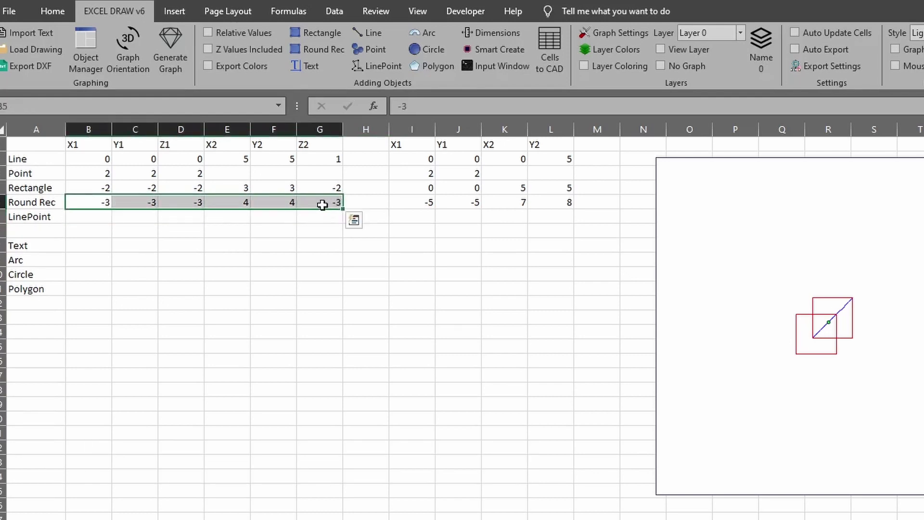
pyautogui.click(333, 55)
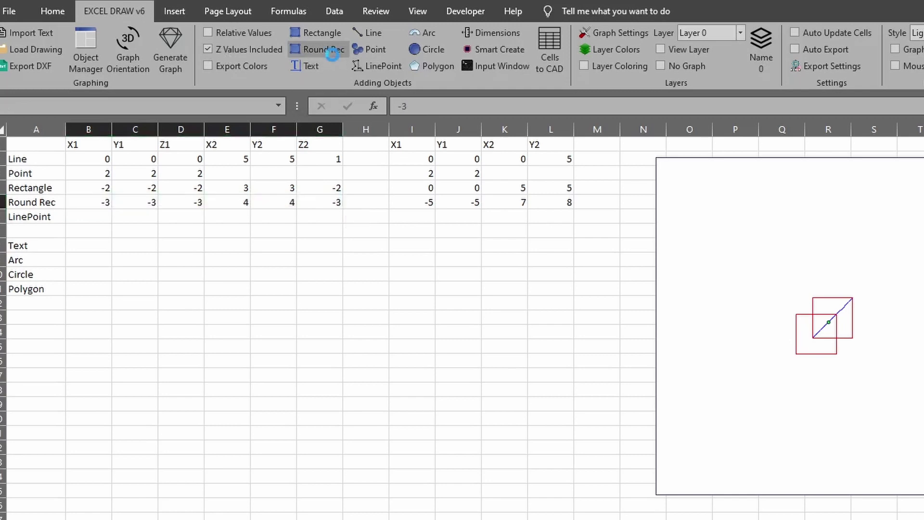
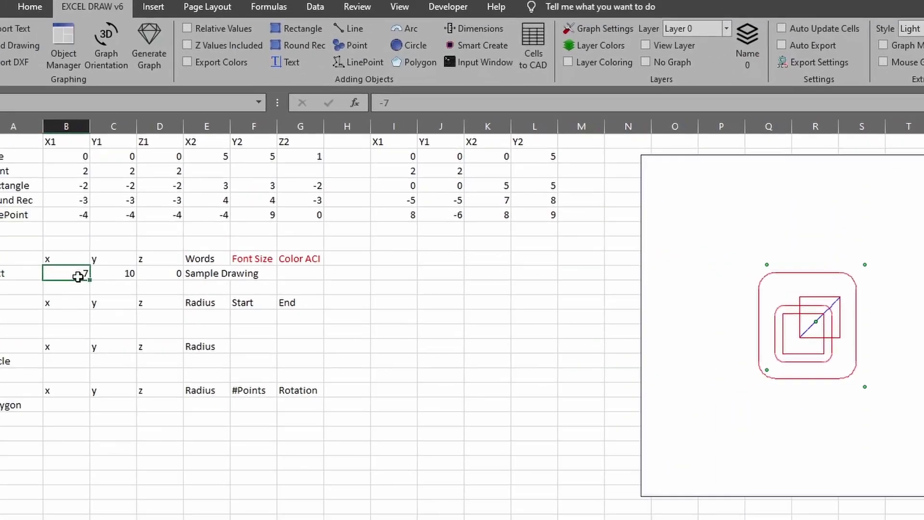
# - Examine the text row's coordinates, its words in E10, and the optional font size and color cells F10:G10
pyautogui.click(117, 273)
pyautogui.click(161, 273)
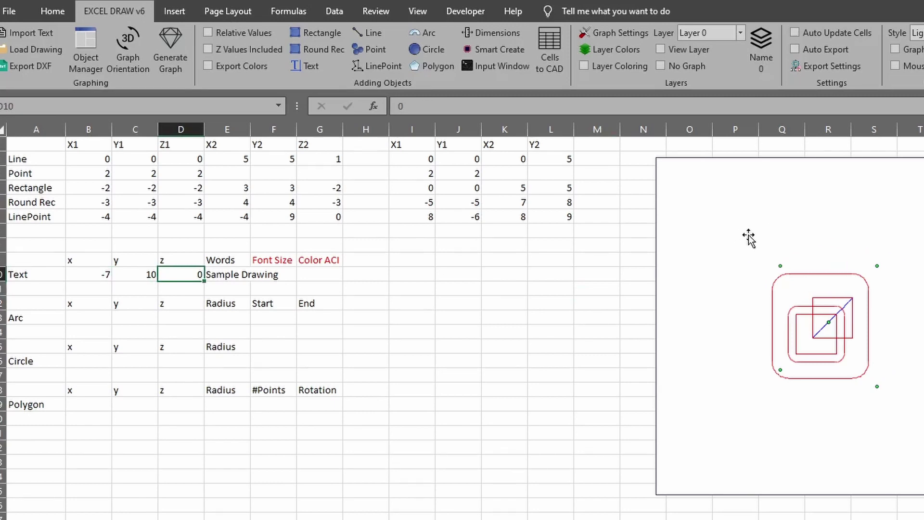
pyautogui.click(220, 287)
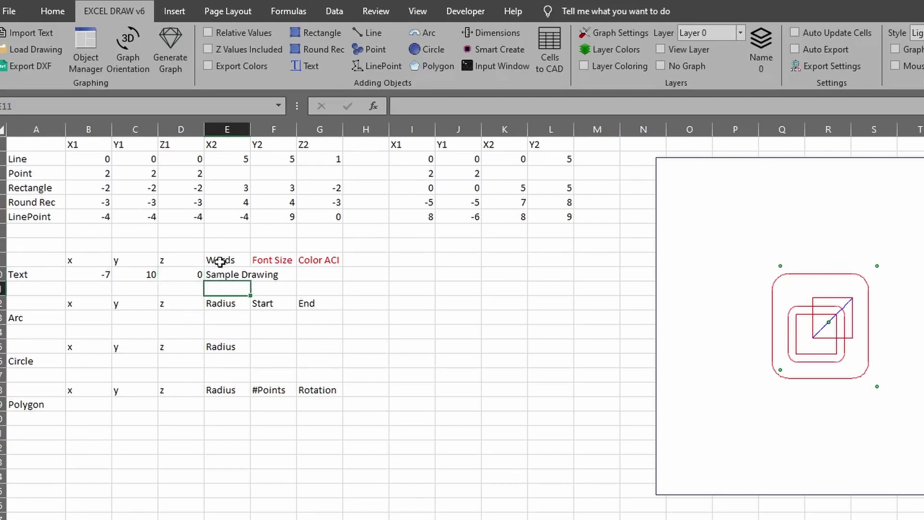
pyautogui.click(226, 273)
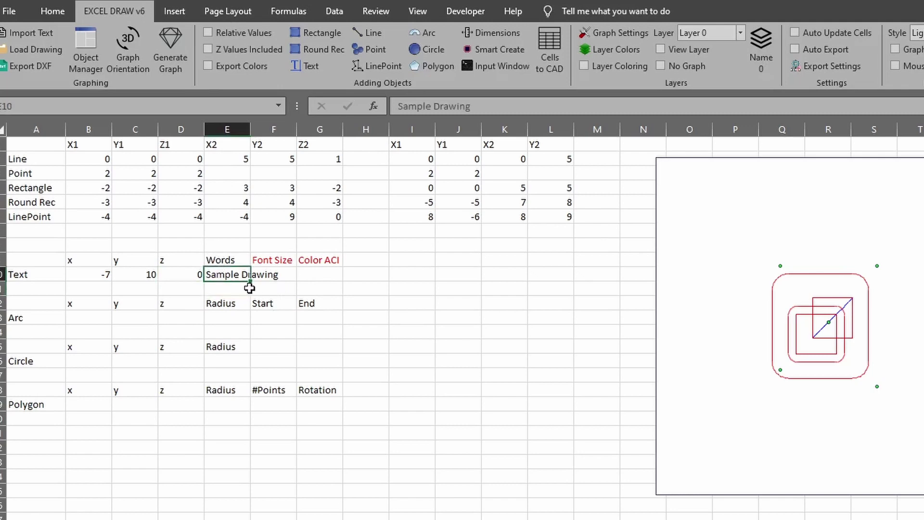
pyautogui.click(330, 336)
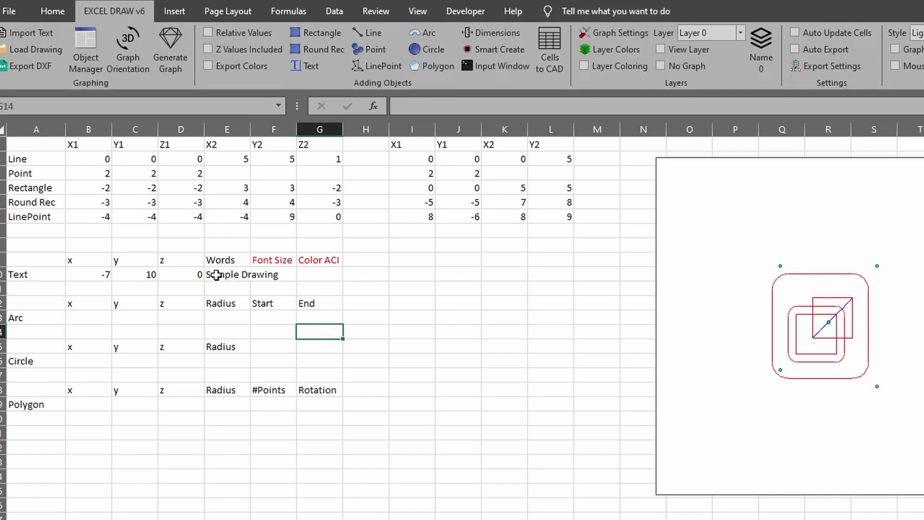
pyautogui.click(240, 272)
pyautogui.moveTo(287, 280); pyautogui.dragTo(315, 274)
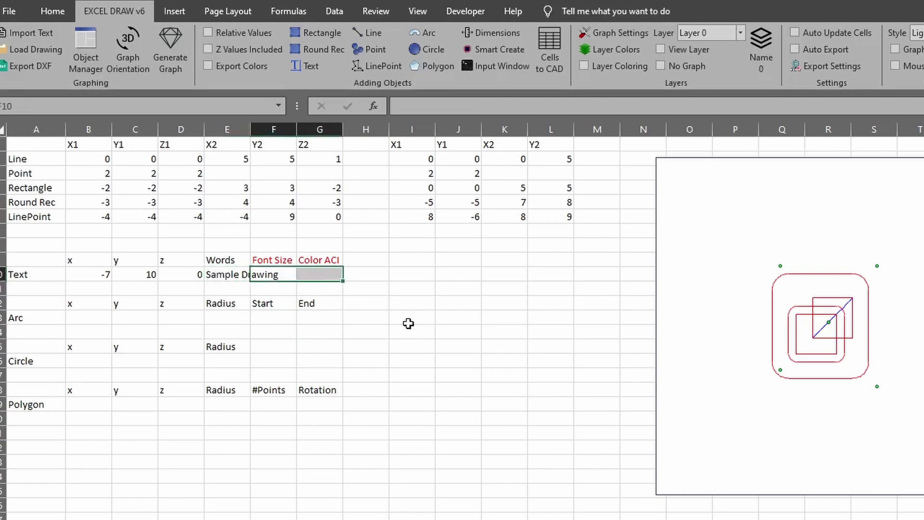
pyautogui.click(275, 274)
pyautogui.click(310, 274)
pyautogui.click(289, 271)
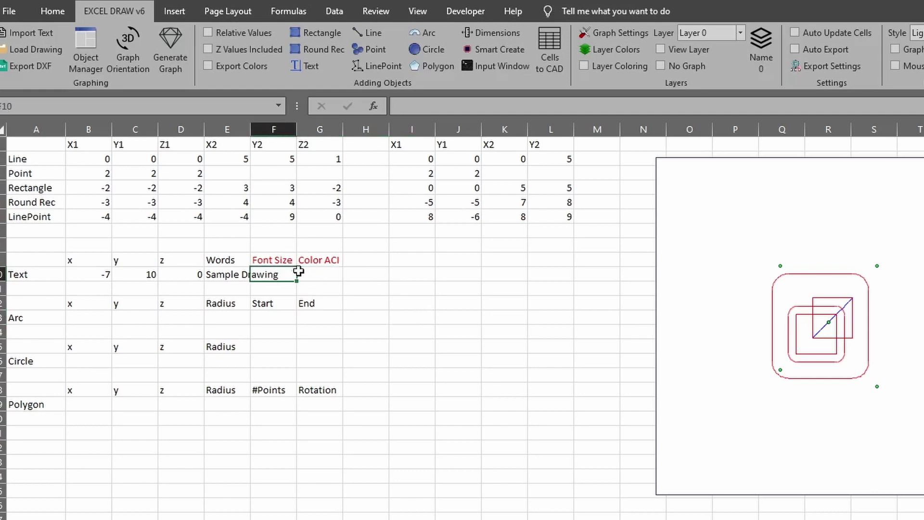
# - Add the "Sample Drawing" text object from B10:G10 with Z values included, leaving font size and color blank
pyautogui.click(220, 52)
pyautogui.click(314, 275)
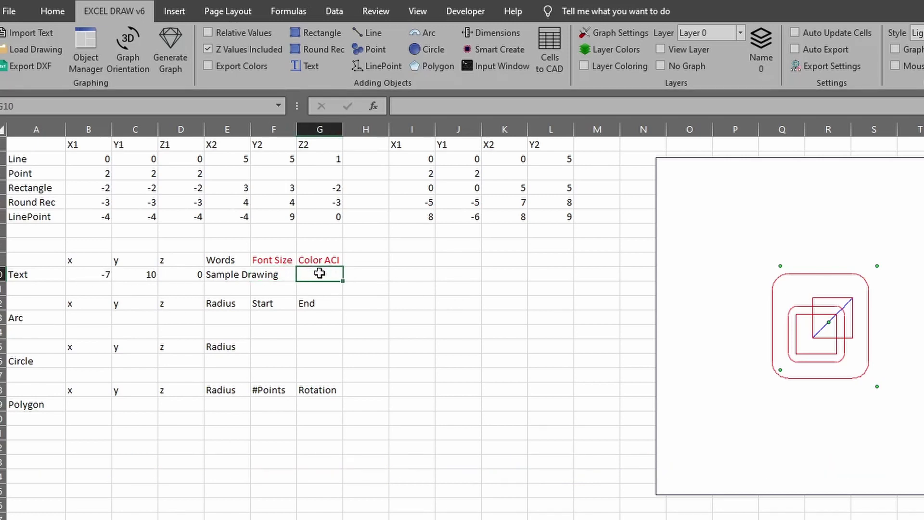
pyautogui.click(291, 276)
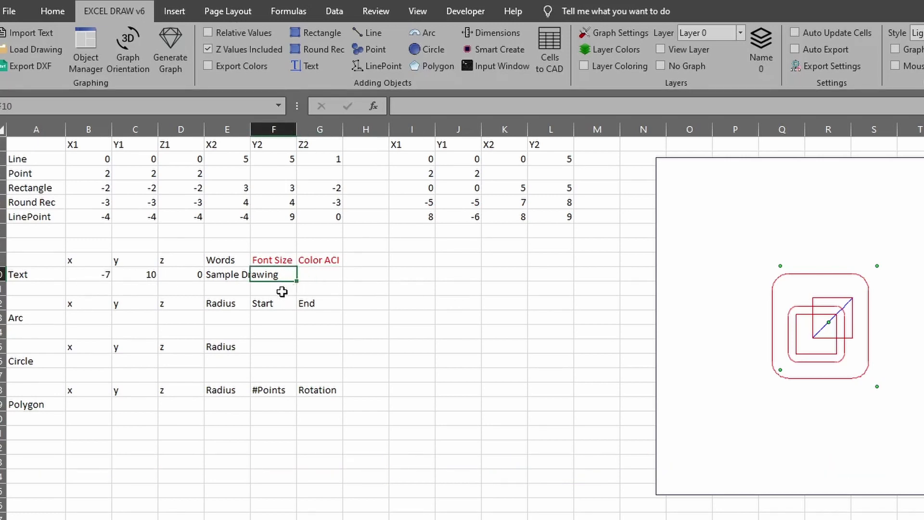
pyautogui.moveTo(82, 274); pyautogui.dragTo(308, 274)
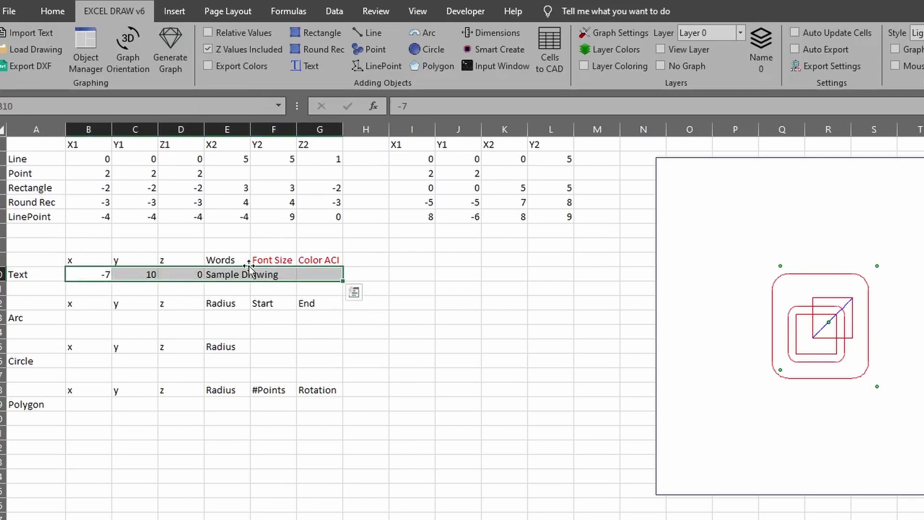
pyautogui.click(306, 67)
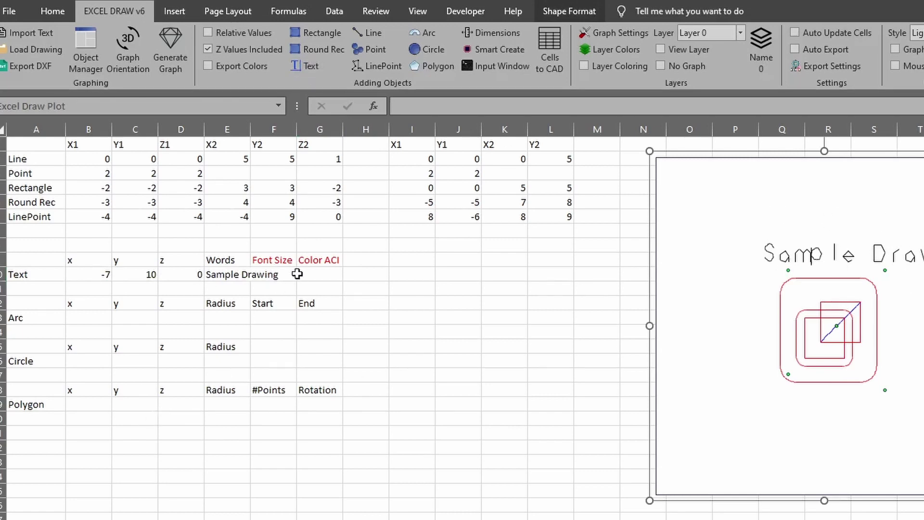
# - Set the text's font size in cell F10 to 7 and regenerate the graph
pyautogui.click(279, 277)
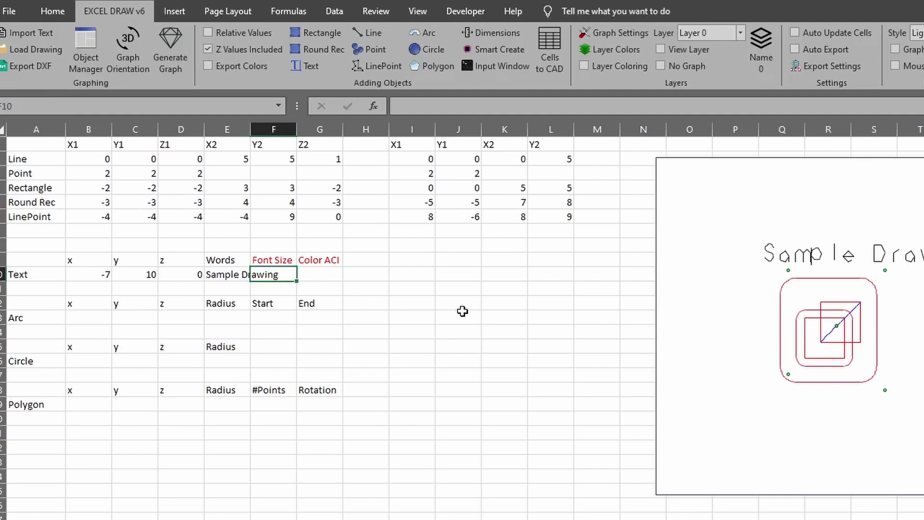
pyautogui.write('7')
pyautogui.click(464, 313)
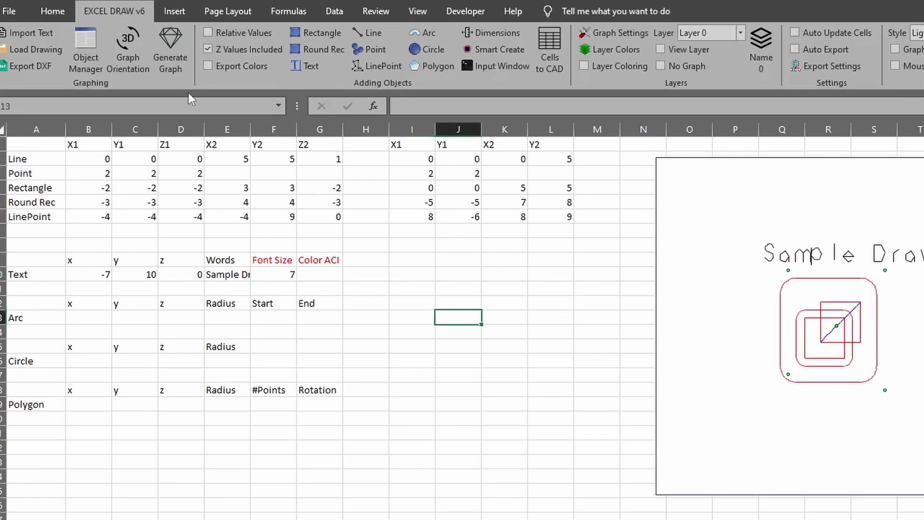
pyautogui.click(177, 60)
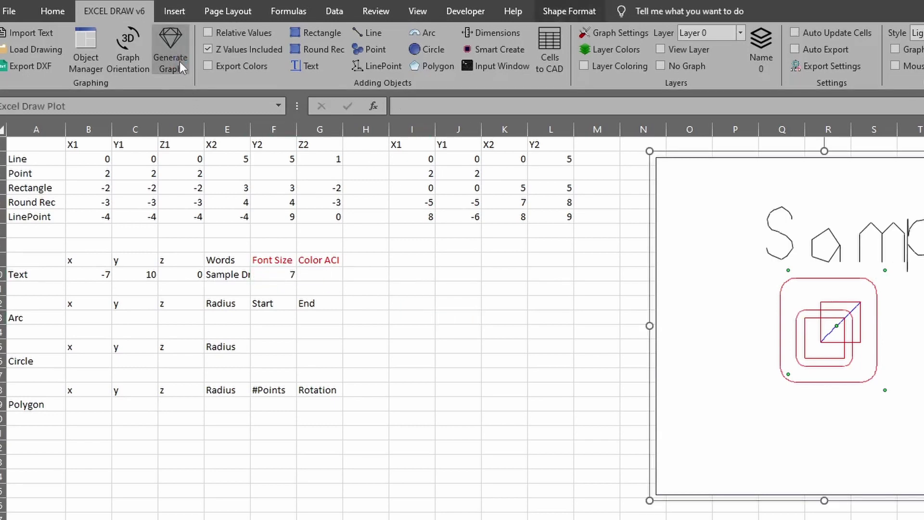
# - Set the text's font size in cell F10 to 2 and regenerate the graph
pyautogui.click(289, 276)
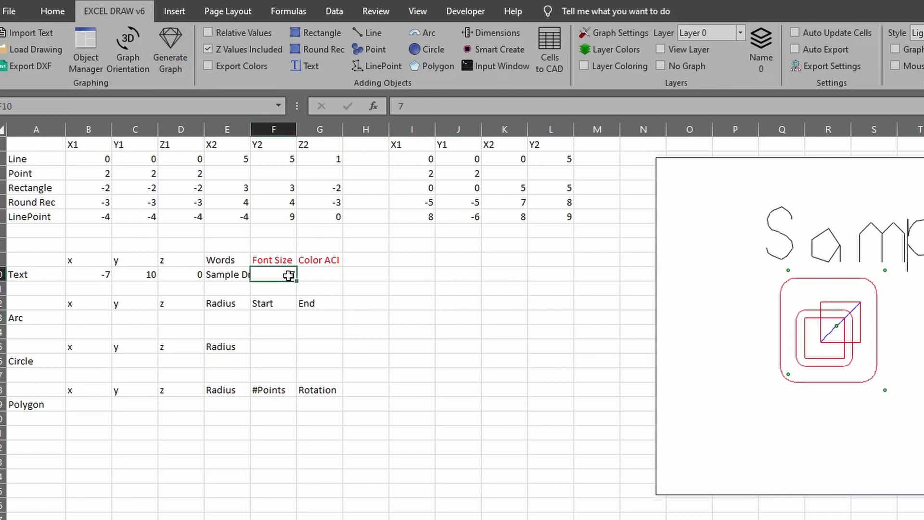
pyautogui.write('2')
pyautogui.press('Return')
pyautogui.click(173, 68)
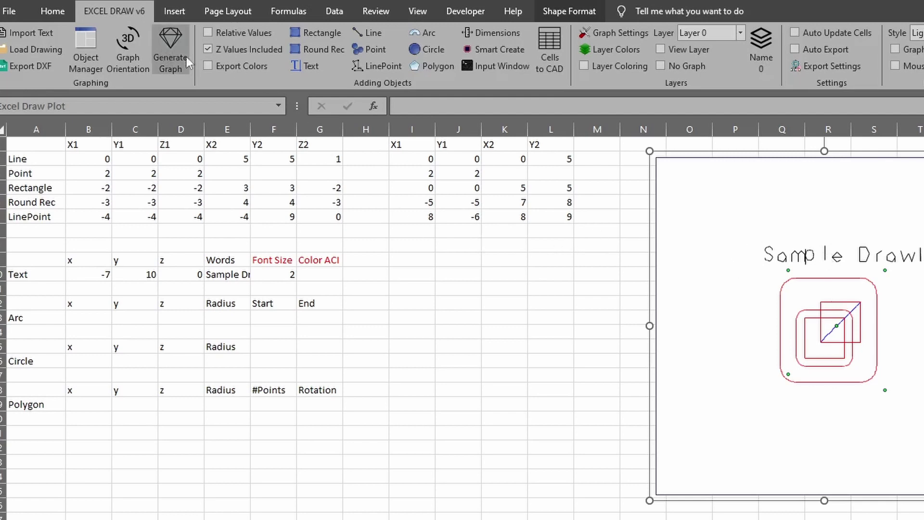
# - Set the font style to 1 in the 3D Graph Orientation settings
pyautogui.click(128, 51)
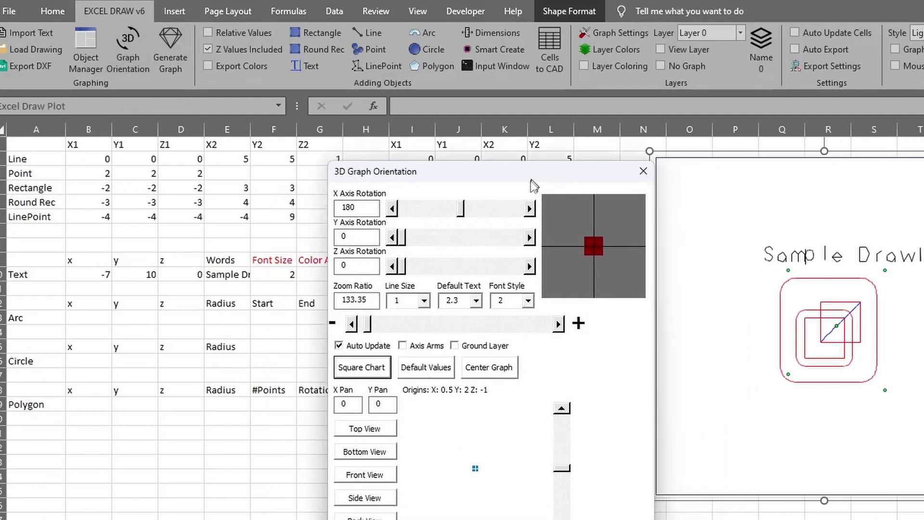
pyautogui.moveTo(537, 182); pyautogui.dragTo(501, 215)
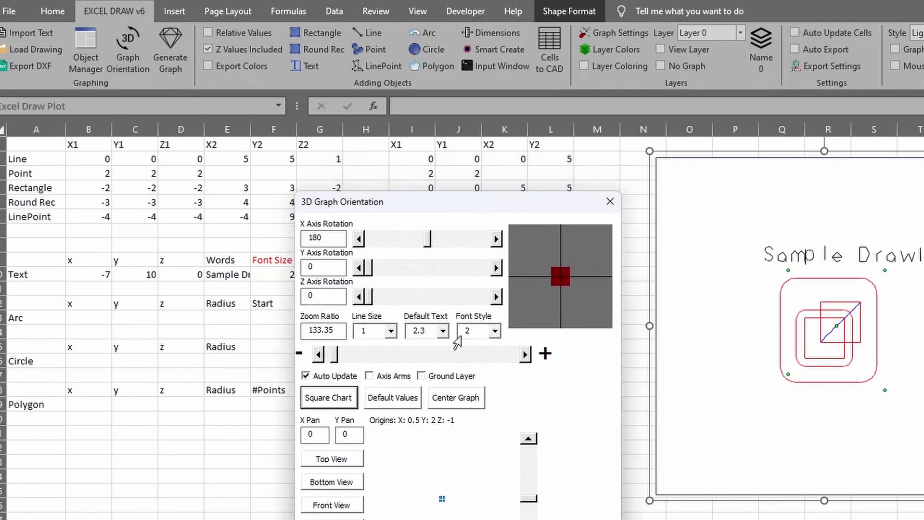
pyautogui.click(494, 331)
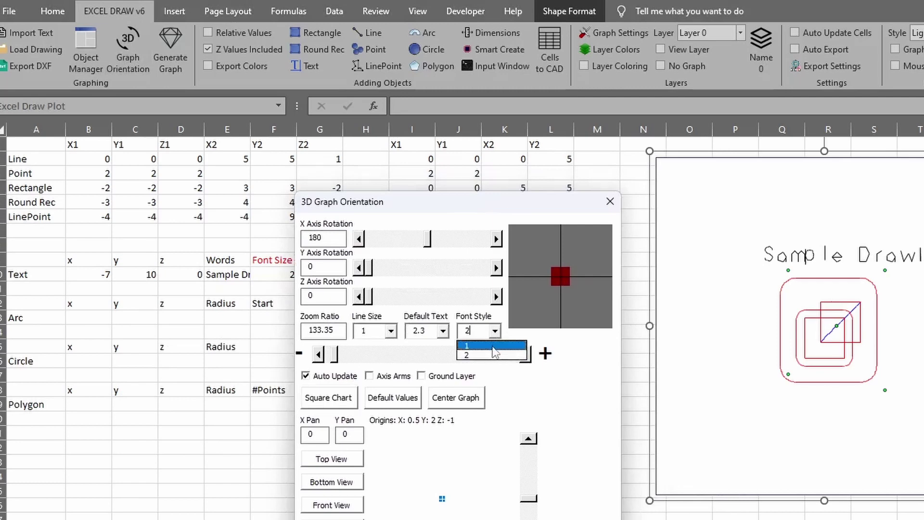
pyautogui.click(491, 346)
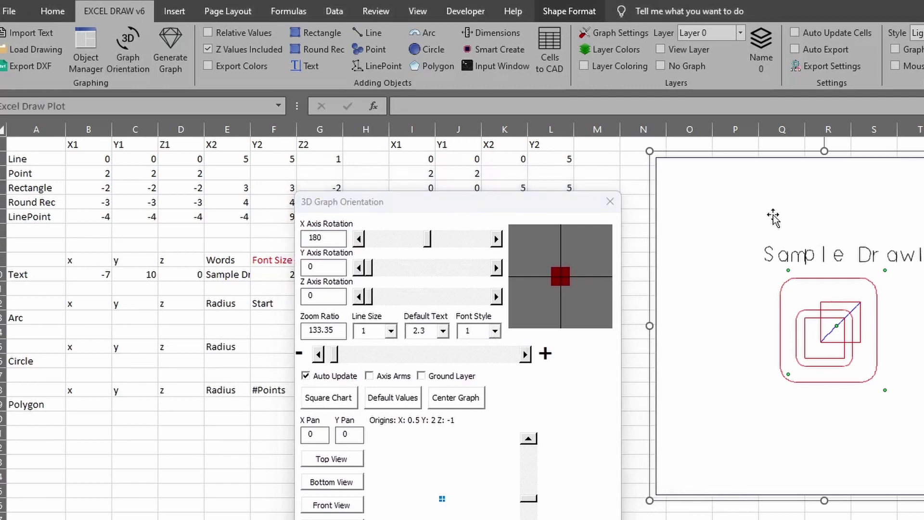
pyautogui.click(610, 201)
# - Set the text's color in cell G10 to 2 and regenerate the graph
pyautogui.click(316, 276)
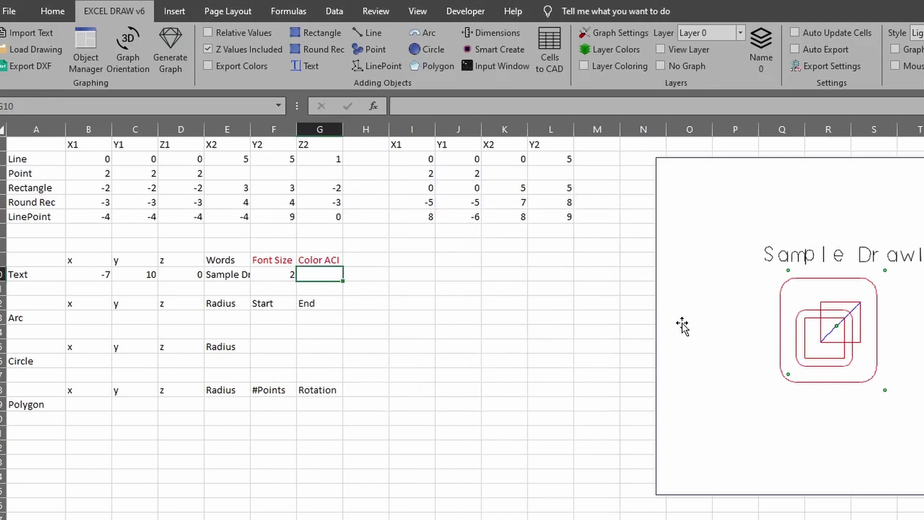
pyautogui.write('2')
pyautogui.press('Return')
pyautogui.click(170, 48)
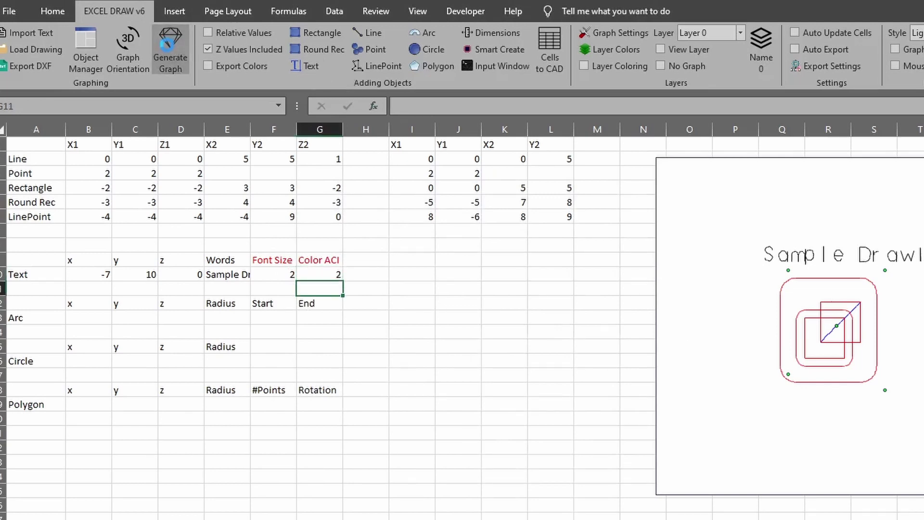
# - Set the text's color in cell G10 to 1 and regenerate the graph
pyautogui.click(333, 272)
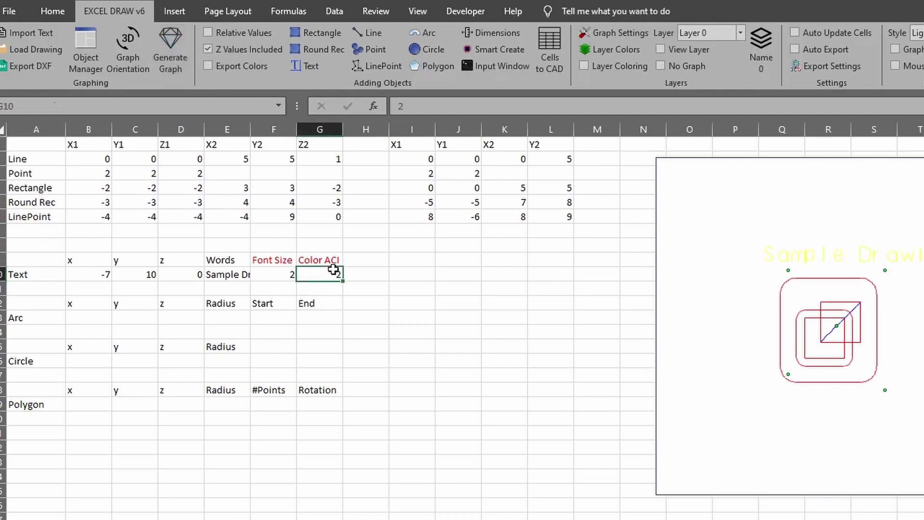
pyautogui.write('1')
pyautogui.press('Return')
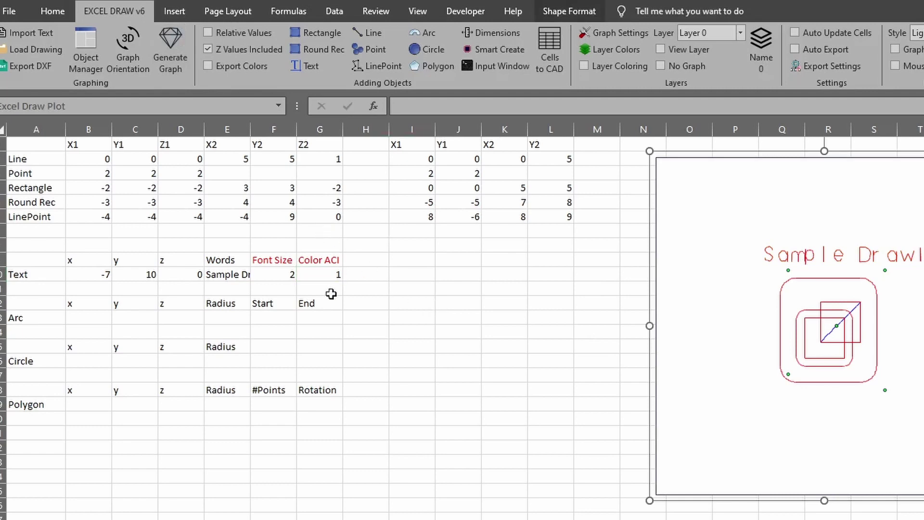
# - Set the text's color in cell G10 to 8 and regenerate the graph
pyautogui.click(318, 276)
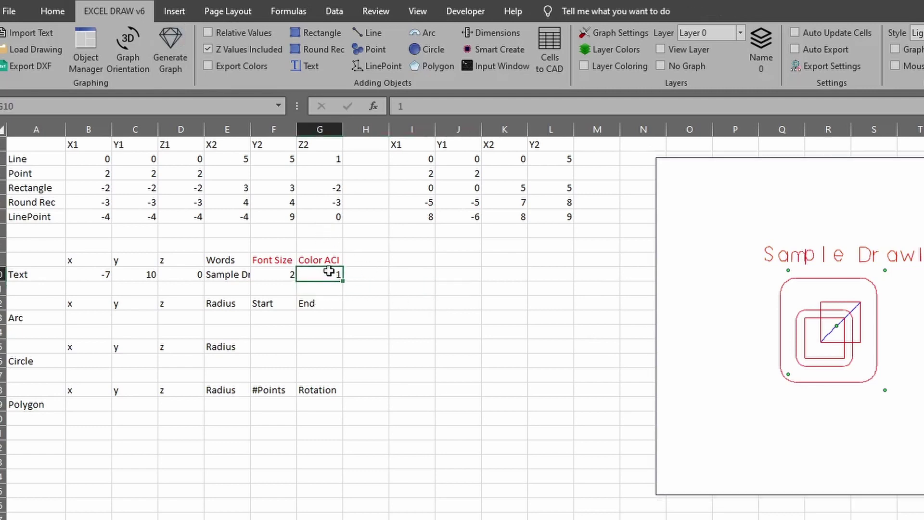
pyautogui.write('8')
pyautogui.click(423, 288)
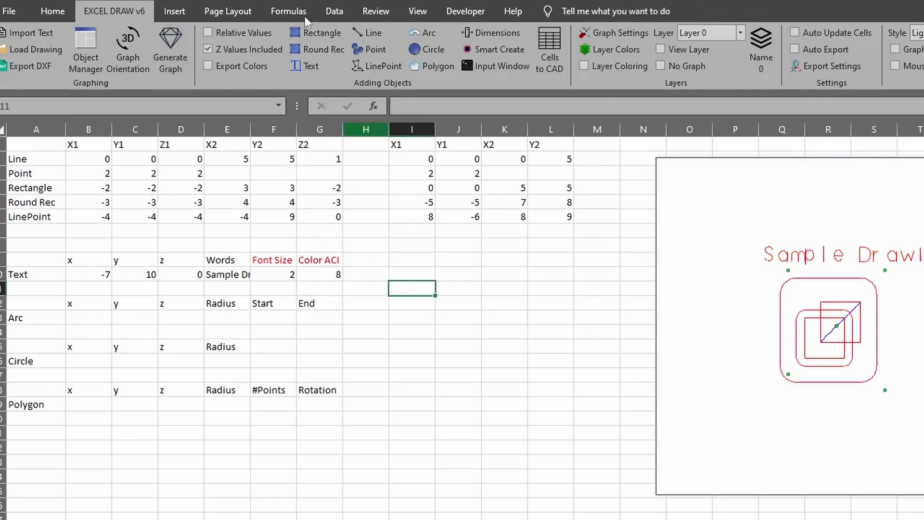
pyautogui.click(170, 48)
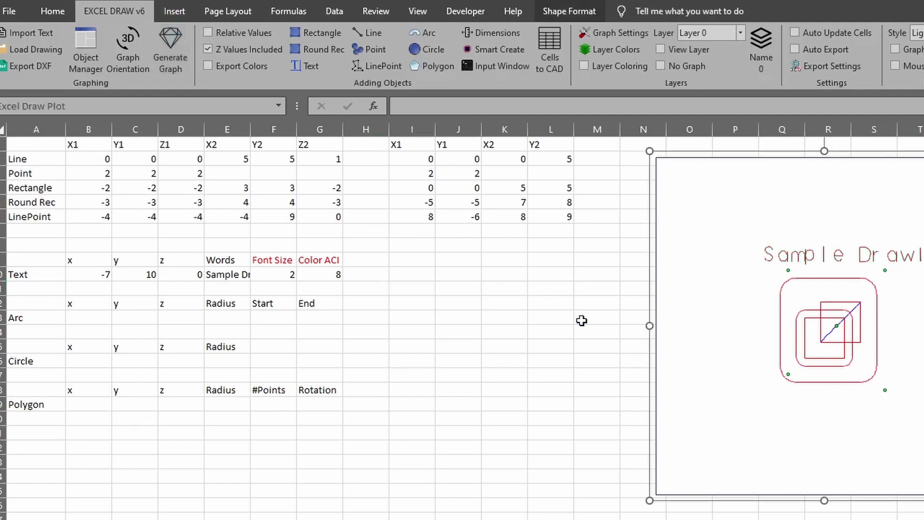
# - Add a circle object from B13:E13, centered at 0, 0, 7 with radius 9, with Z values included
pyautogui.moveTo(102, 319); pyautogui.dragTo(221, 324)
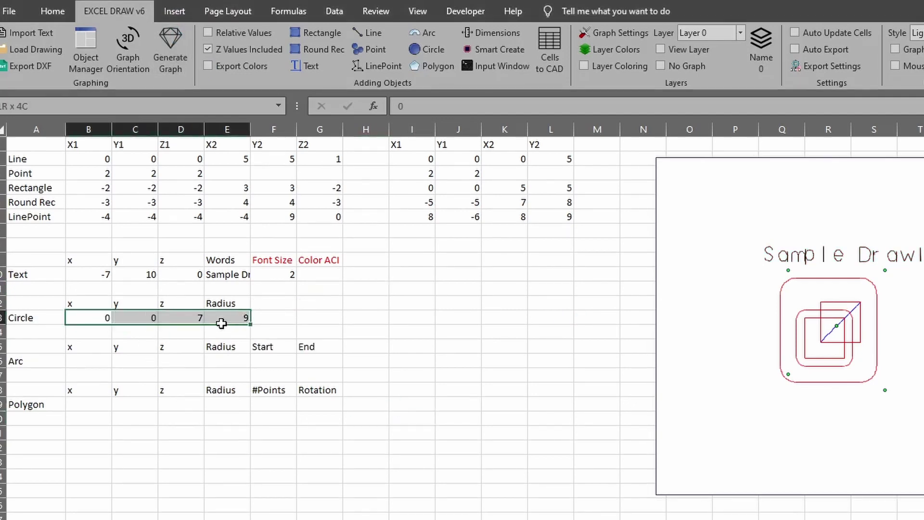
pyautogui.click(96, 318)
pyautogui.click(140, 320)
pyautogui.click(176, 322)
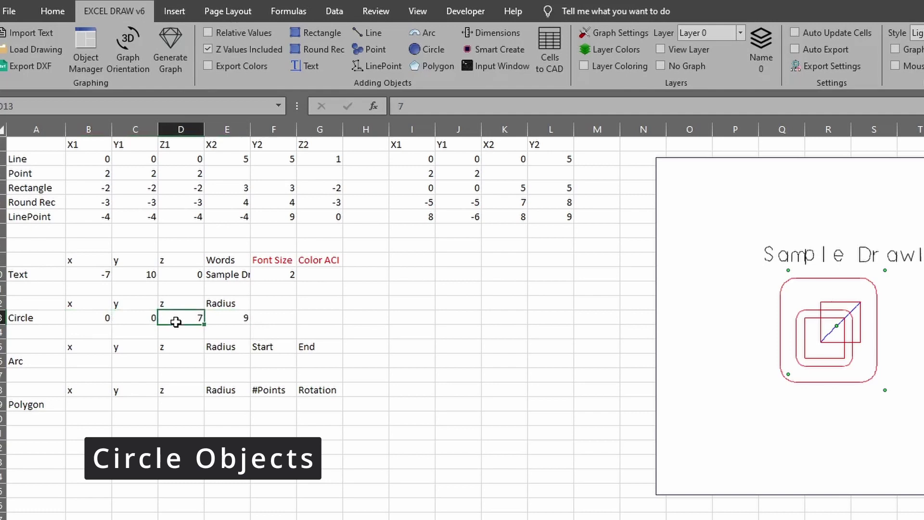
pyautogui.click(229, 320)
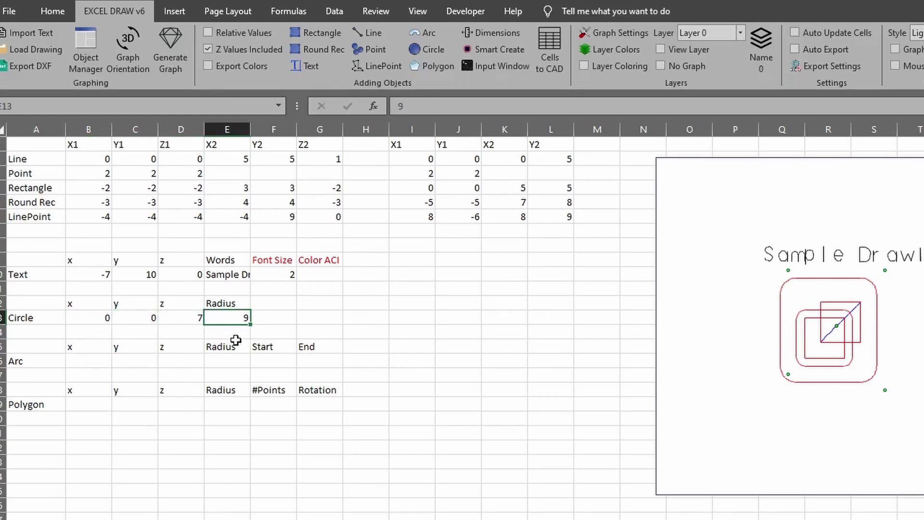
pyautogui.moveTo(108, 321); pyautogui.dragTo(227, 318)
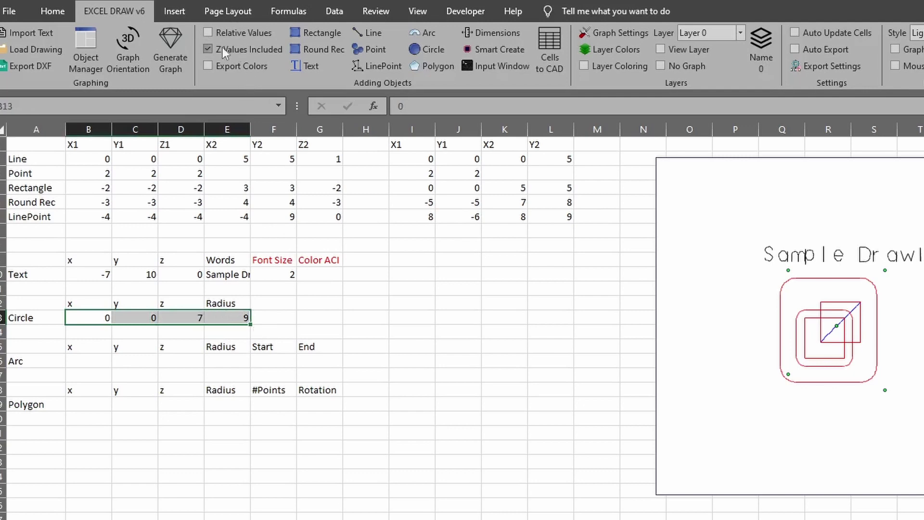
pyautogui.click(423, 51)
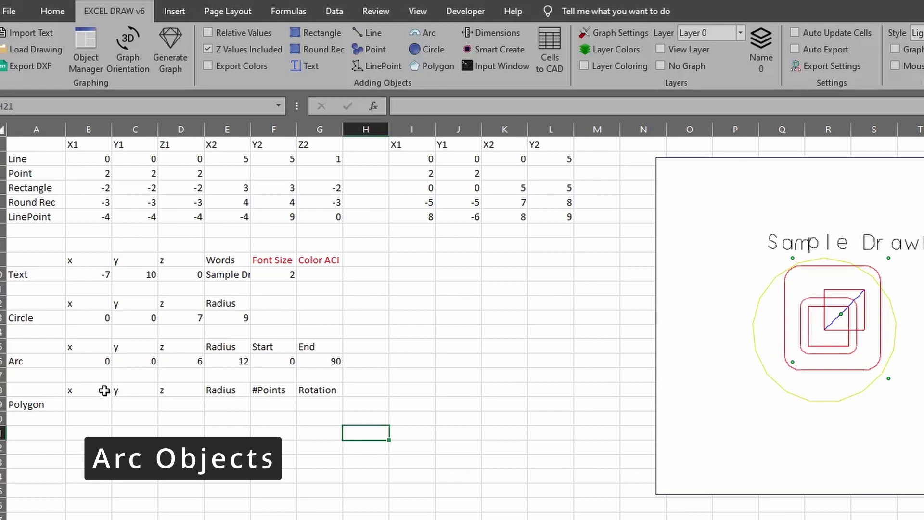
# - Examine the arc row's center coordinates, radius, and start and end angles in B16:G16
pyautogui.moveTo(103, 361); pyautogui.dragTo(226, 363)
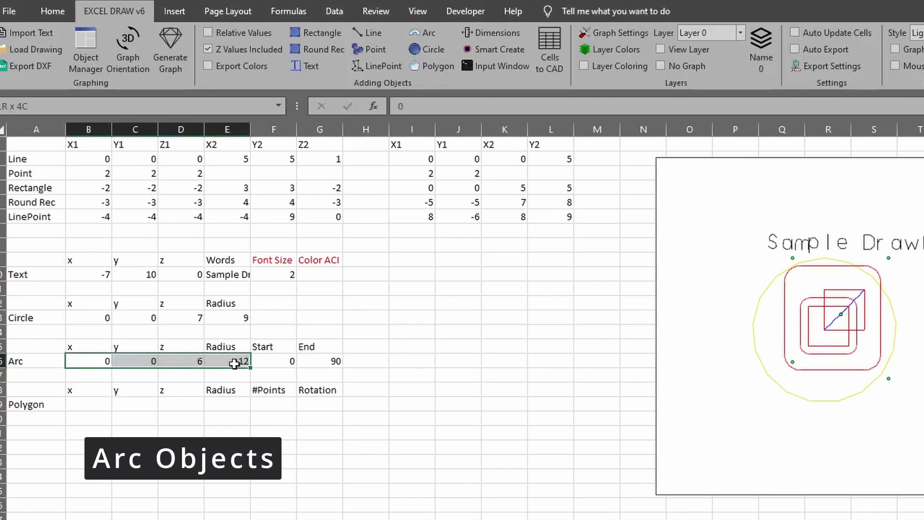
pyautogui.moveTo(234, 364); pyautogui.dragTo(243, 362)
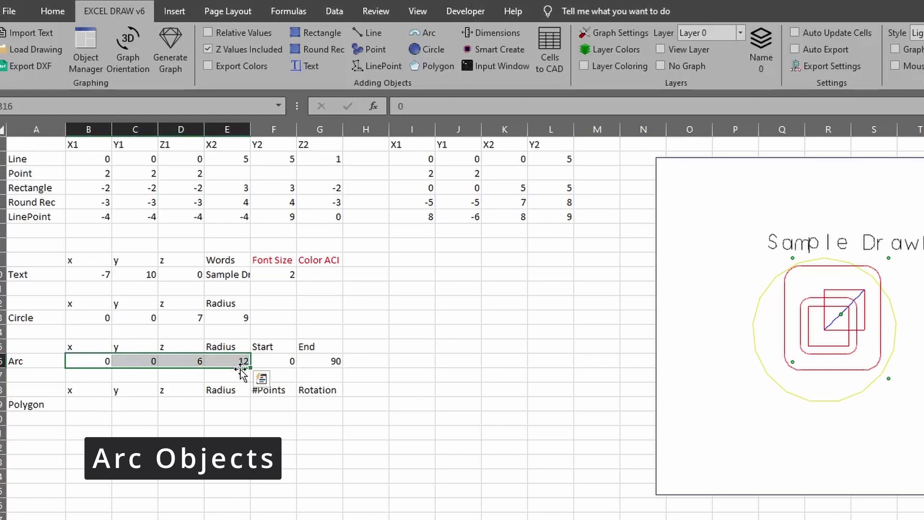
pyautogui.click(285, 362)
pyautogui.click(345, 363)
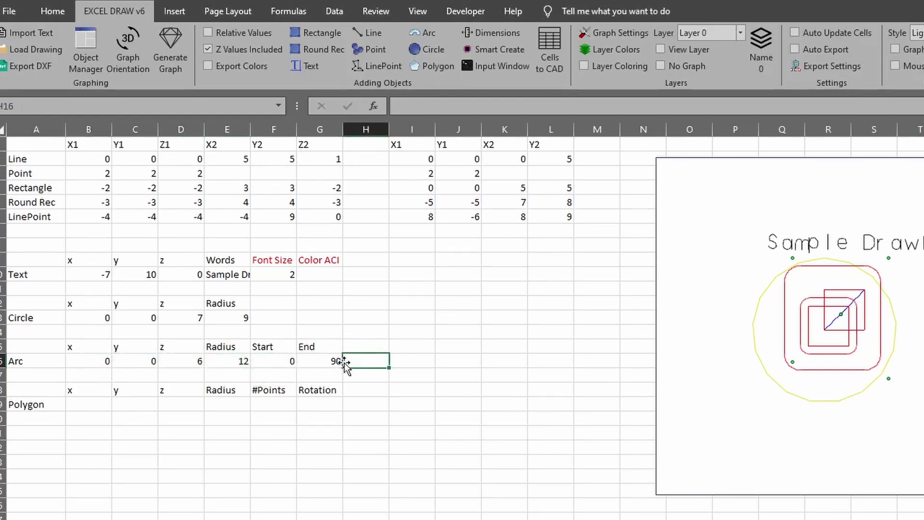
pyautogui.click(339, 364)
pyautogui.moveTo(90, 362); pyautogui.dragTo(199, 359)
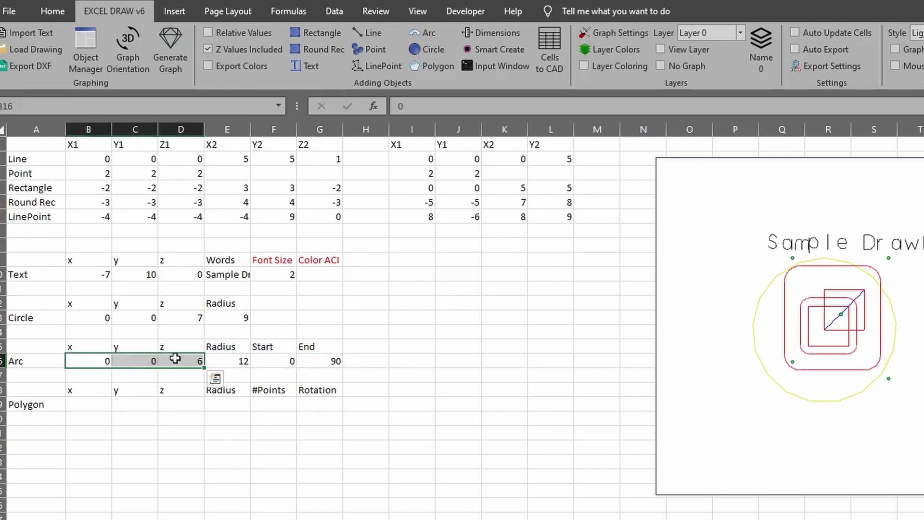
pyautogui.click(94, 357)
pyautogui.click(245, 362)
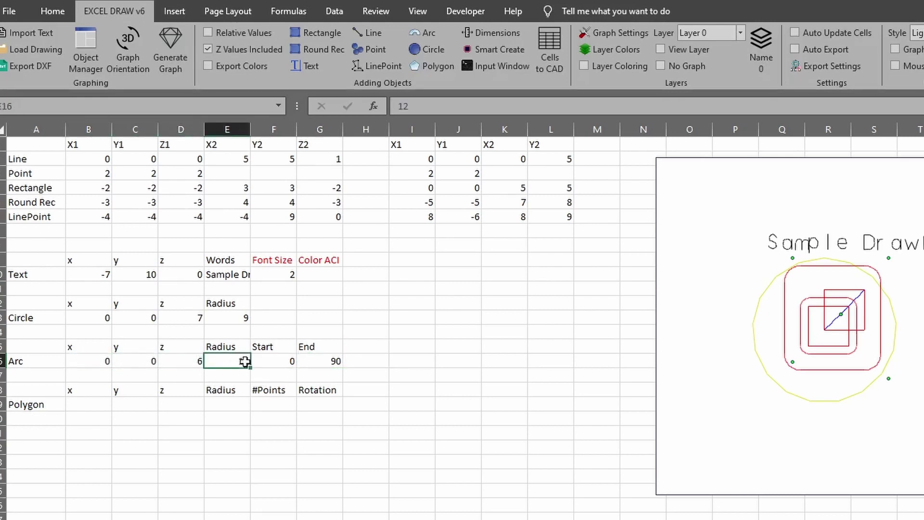
pyautogui.click(270, 361)
pyautogui.click(313, 361)
pyautogui.click(291, 361)
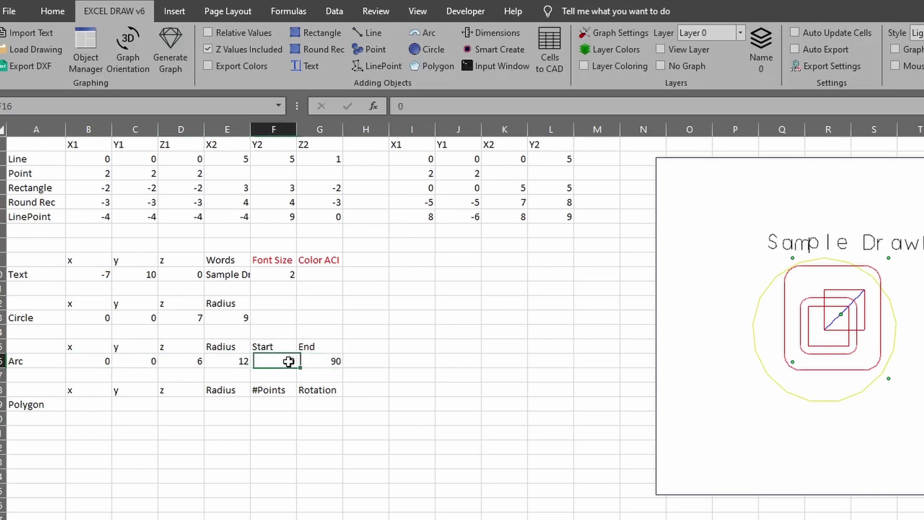
pyautogui.click(334, 366)
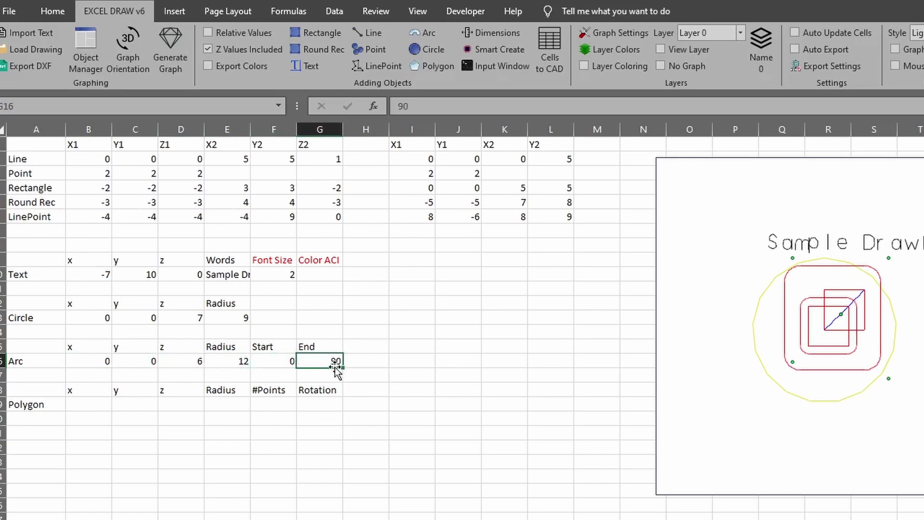
# - Add an arc object from B16:G16, centered at 0, 0, 6 with radius 12, running from 0 to 90 degrees
pyautogui.moveTo(73, 362); pyautogui.dragTo(337, 361)
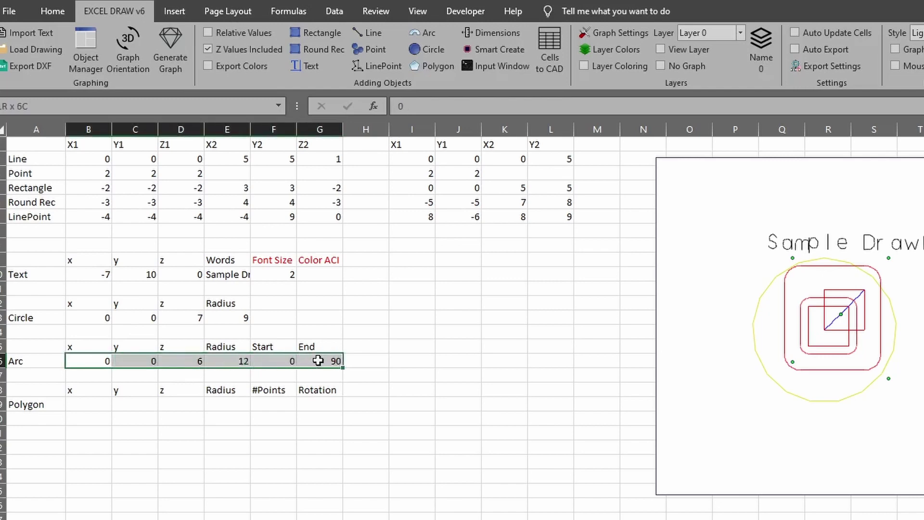
pyautogui.click(420, 36)
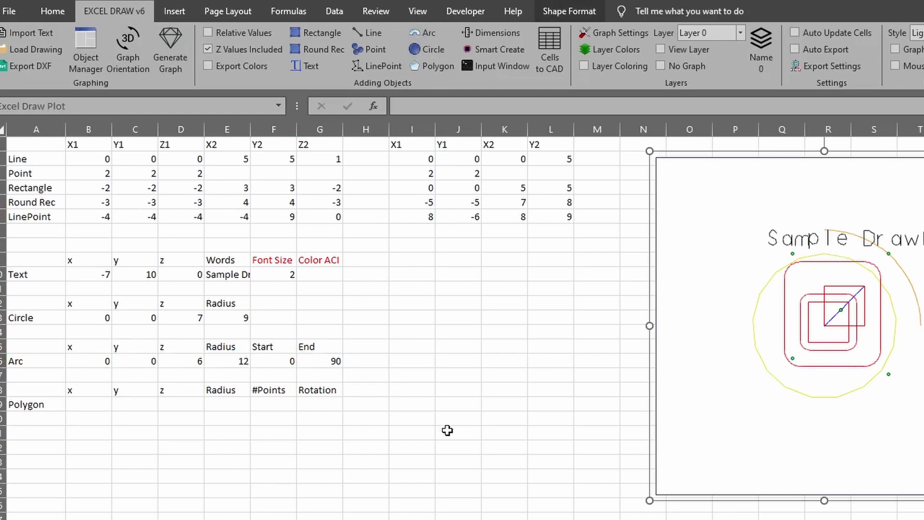
pyautogui.click(202, 489)
pyautogui.hotkey('ctrl', 'shift', 'p')
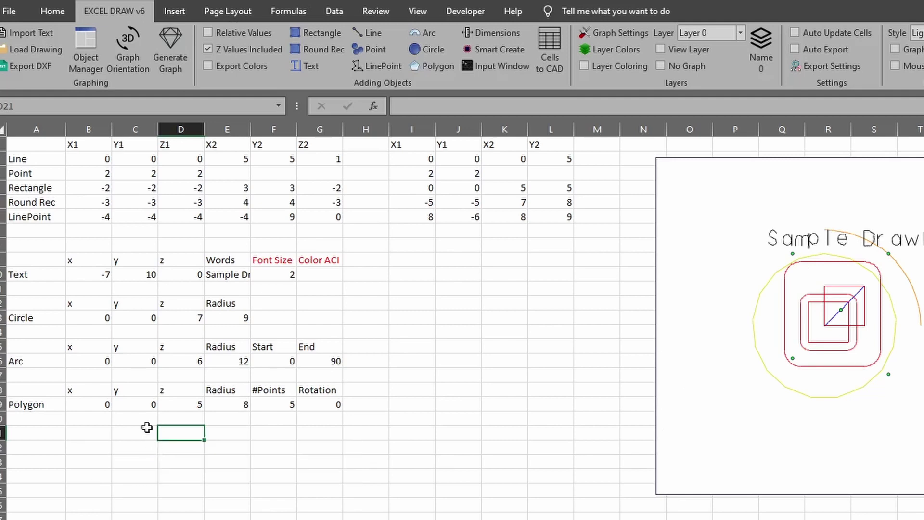
# - Add a polygon object from B19:G19, centered at 0, 0, 5 with radius 8, 5 points and rotation 0
pyautogui.moveTo(107, 406); pyautogui.dragTo(160, 405)
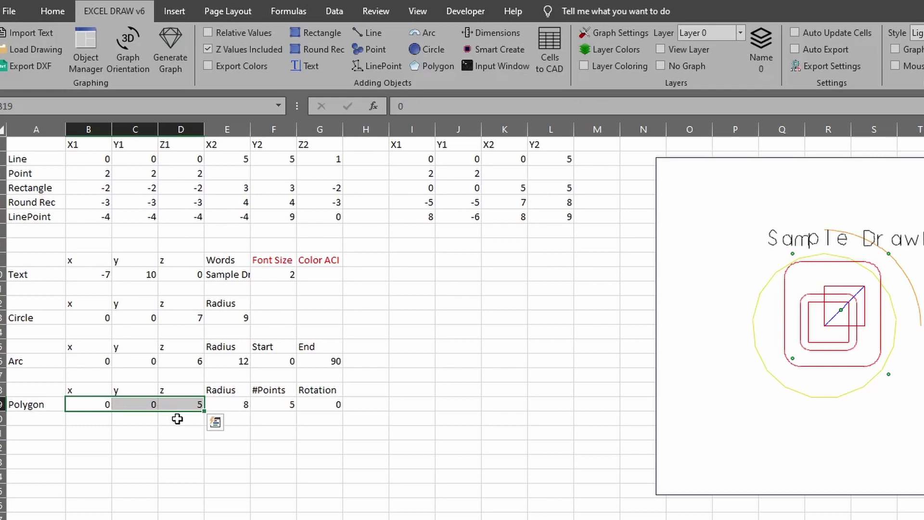
pyautogui.click(241, 405)
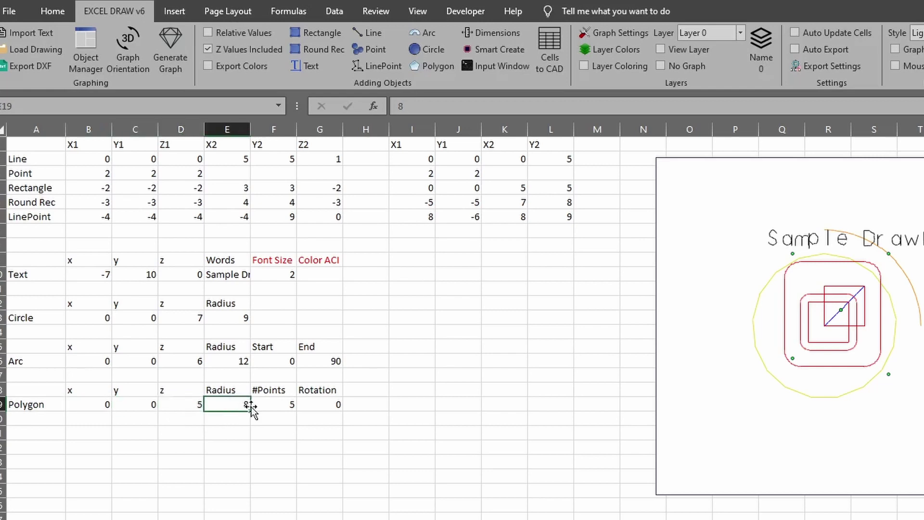
pyautogui.click(283, 407)
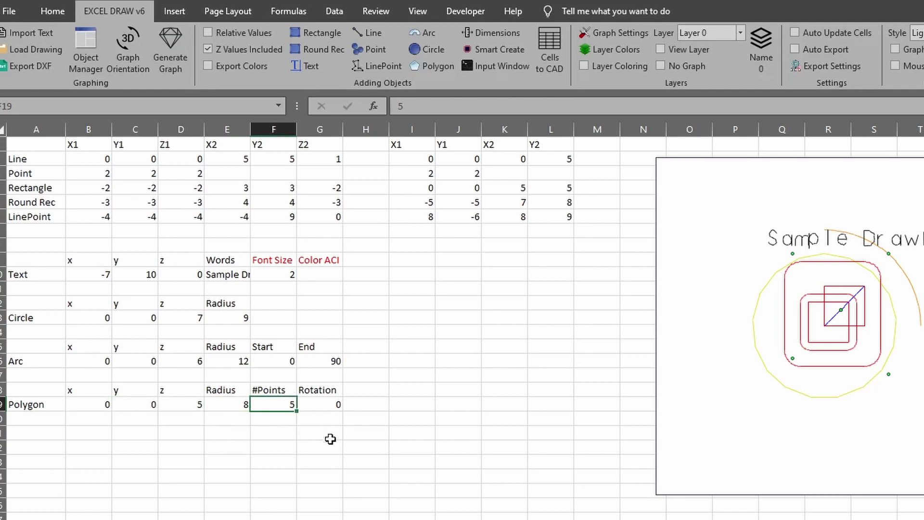
pyautogui.click(327, 406)
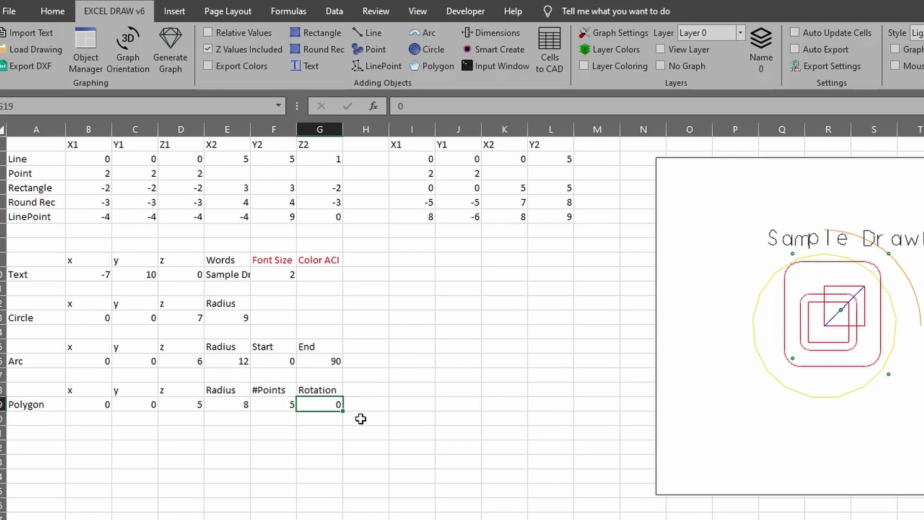
pyautogui.moveTo(100, 403); pyautogui.dragTo(336, 406)
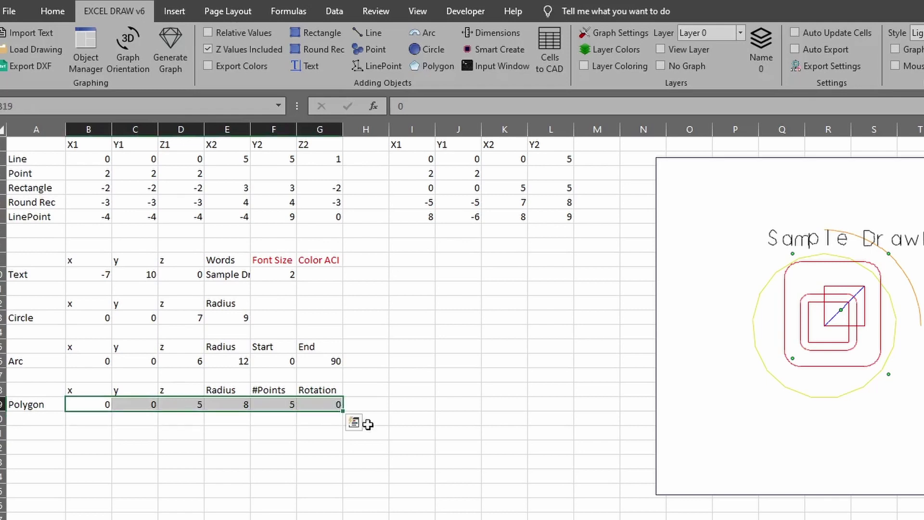
pyautogui.click(420, 67)
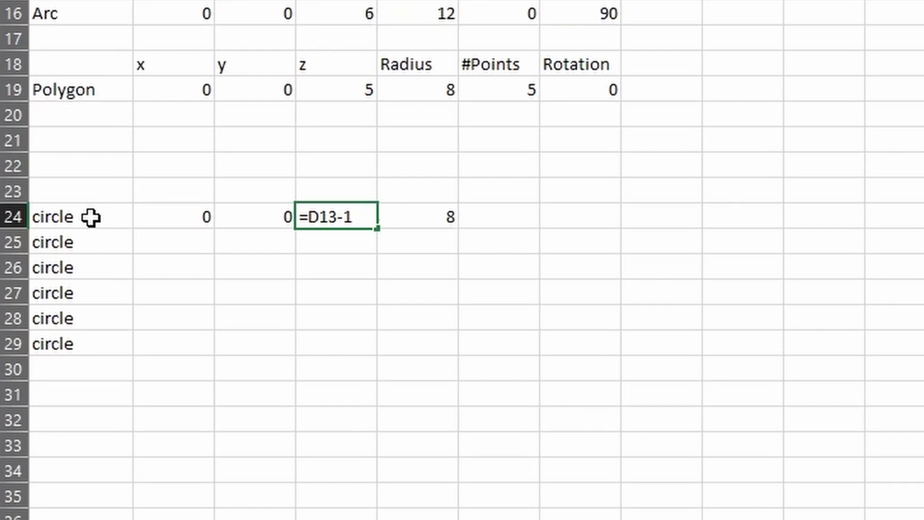
# - Examine the circle labels in A24:A29, the starting values in B24:E24 and the z formula in D24
pyautogui.click(122, 221)
pyautogui.moveTo(124, 221); pyautogui.dragTo(99, 334)
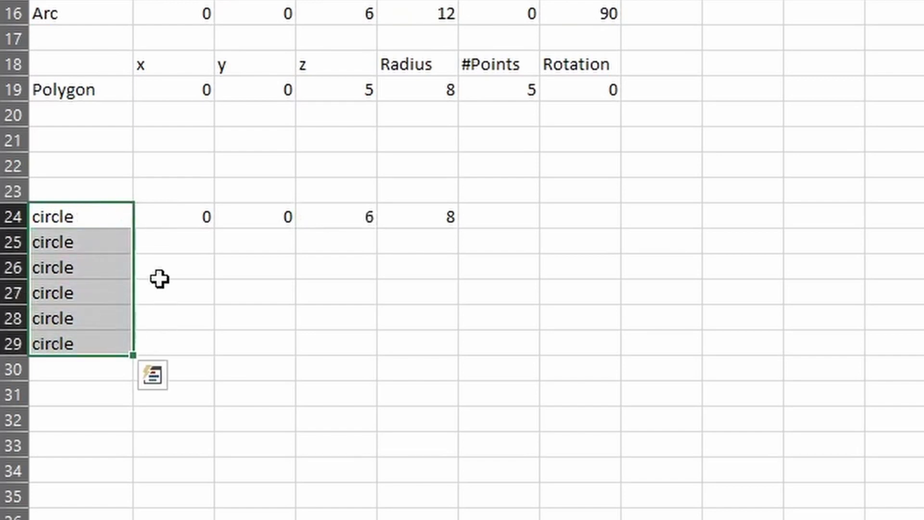
pyautogui.click(223, 287)
pyautogui.moveTo(190, 211); pyautogui.dragTo(405, 216)
pyautogui.click(369, 222)
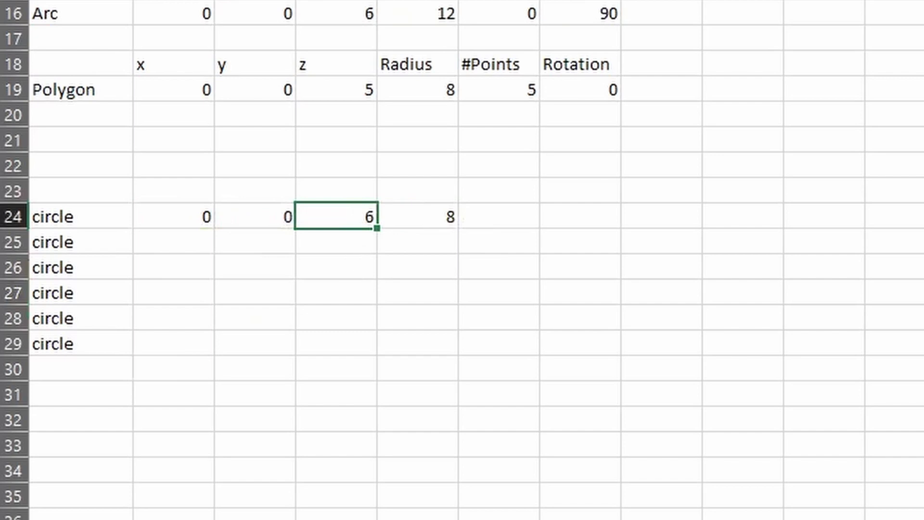
pyautogui.press('F2')
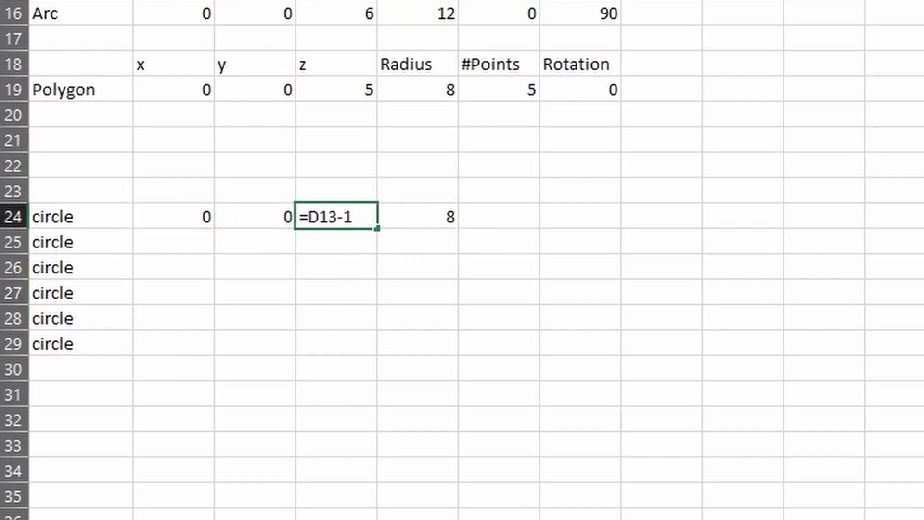
pyautogui.click(456, 274)
pyautogui.click(209, 216)
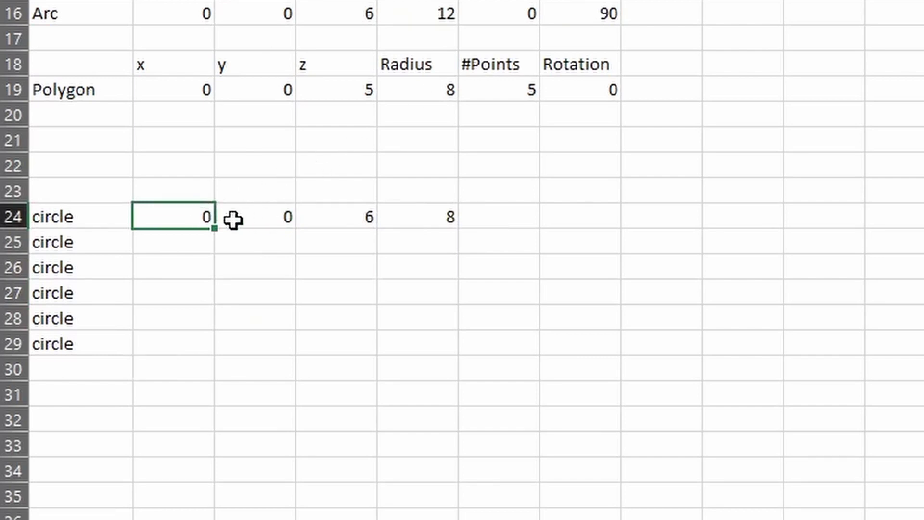
pyautogui.keyDown('shift'); pyautogui.click(427, 221); pyautogui.keyUp('shift')
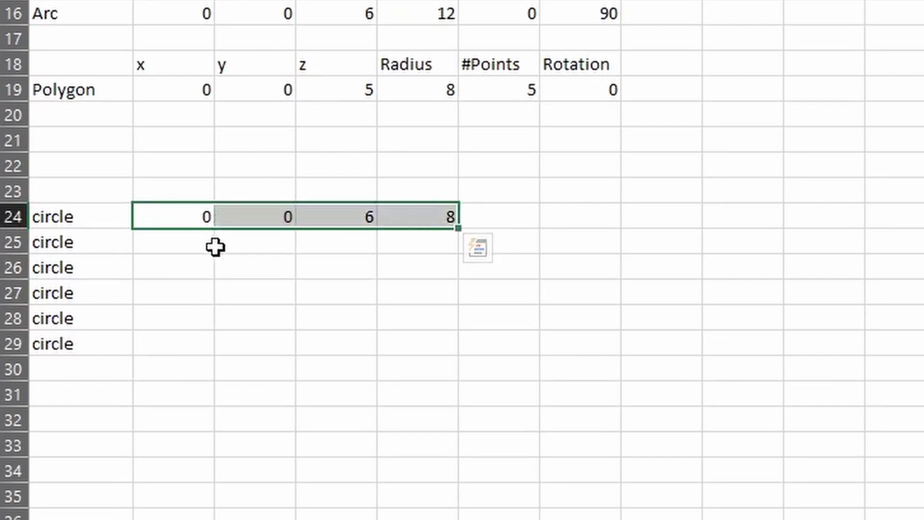
# - Enter =B24 in B25 and fill the formula across to E25 so the second circle row references the first
pyautogui.click(207, 241)
pyautogui.write('=')
pyautogui.click(201, 214)
pyautogui.press('Return')
pyautogui.click(201, 247)
pyautogui.moveTo(216, 254); pyautogui.dragTo(374, 246)
# - Change the second circle's z formula to =D24-1 and its radius formula to =E24-1
pyautogui.click(374, 246)
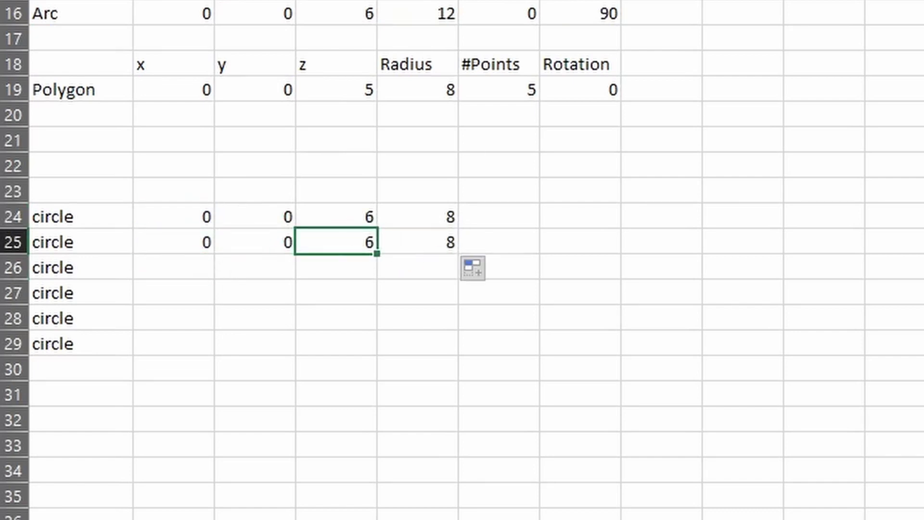
pyautogui.press('F2')
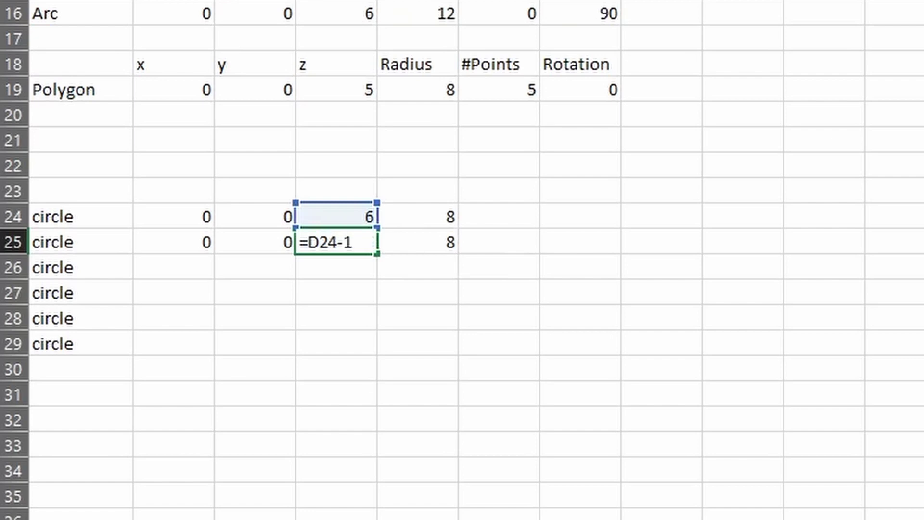
pyautogui.write('-1')
pyautogui.press('Return')
pyautogui.click(448, 241)
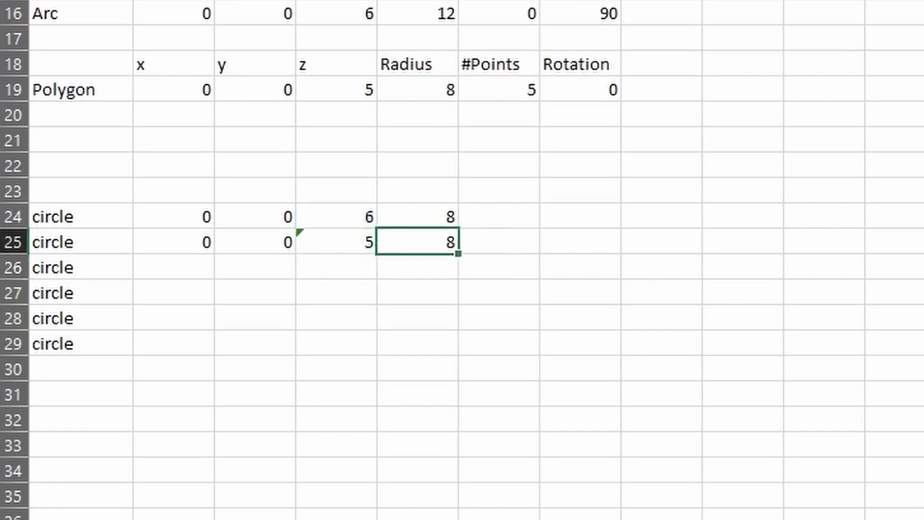
pyautogui.press('F2')
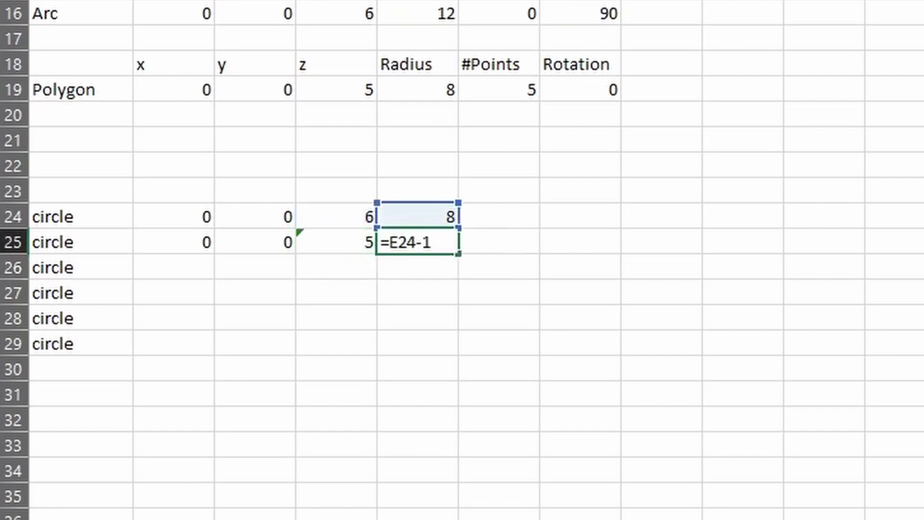
pyautogui.press('Return')
# - Fill the B25:E25 formulas down through row 29 and draw all circles from A24:E29 with Smart Create
pyautogui.moveTo(200, 247); pyautogui.dragTo(443, 354)
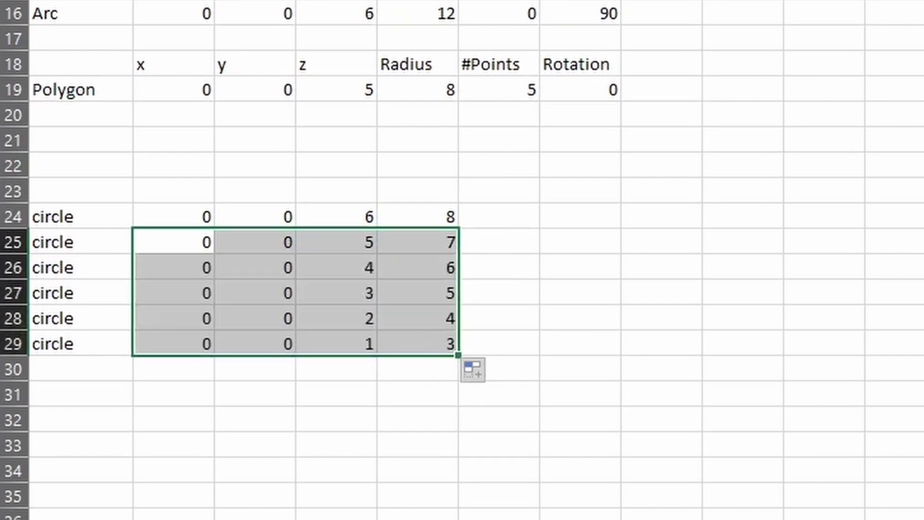
pyautogui.click(582, 333)
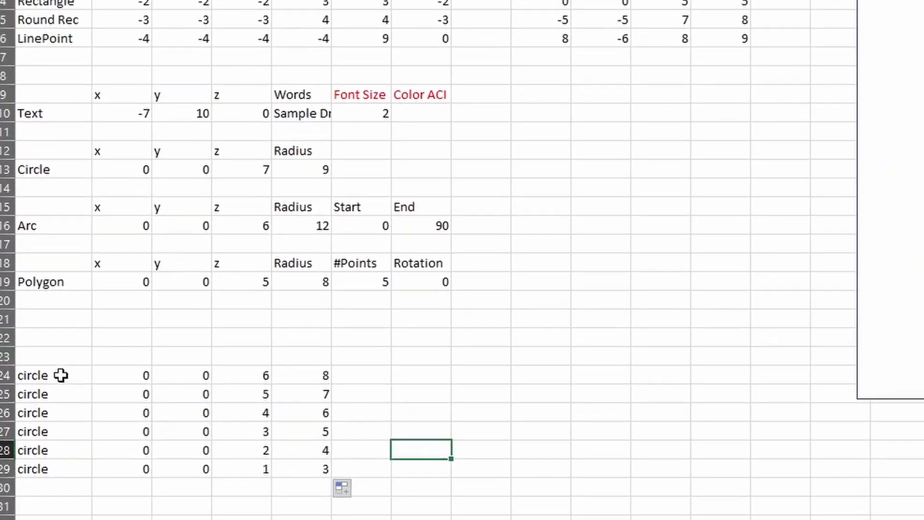
pyautogui.moveTo(62, 371); pyautogui.dragTo(327, 466)
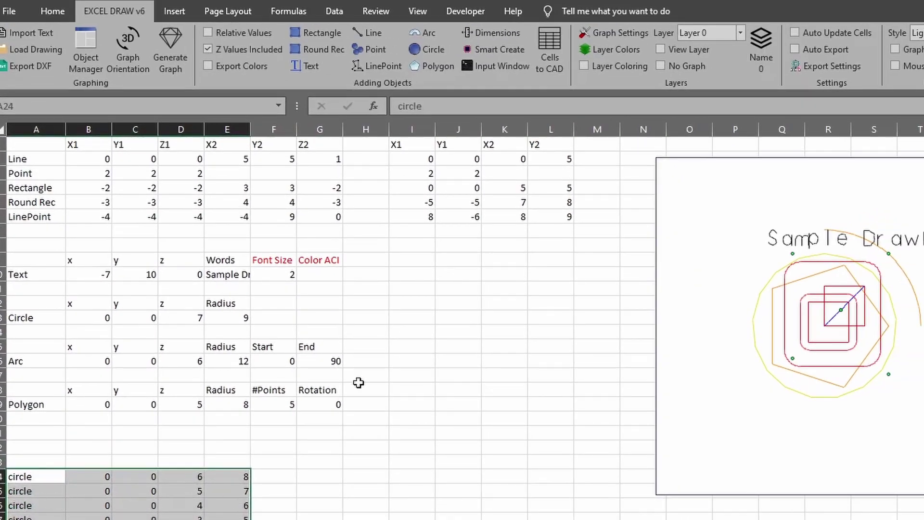
pyautogui.click(492, 53)
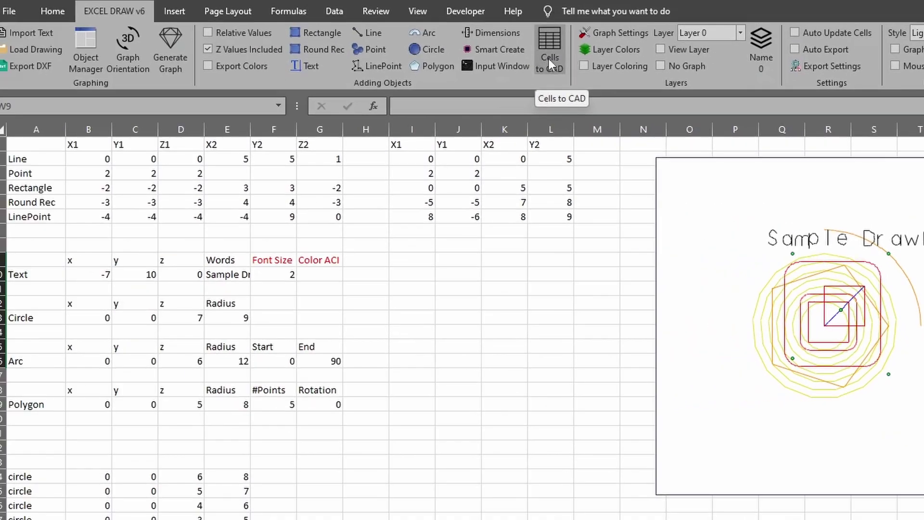
pyautogui.click(549, 59)
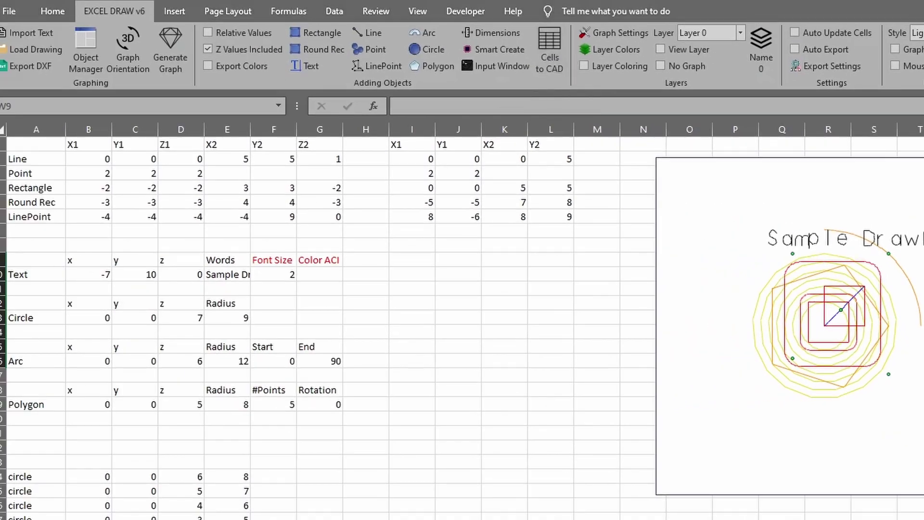
pyautogui.click(350, 310)
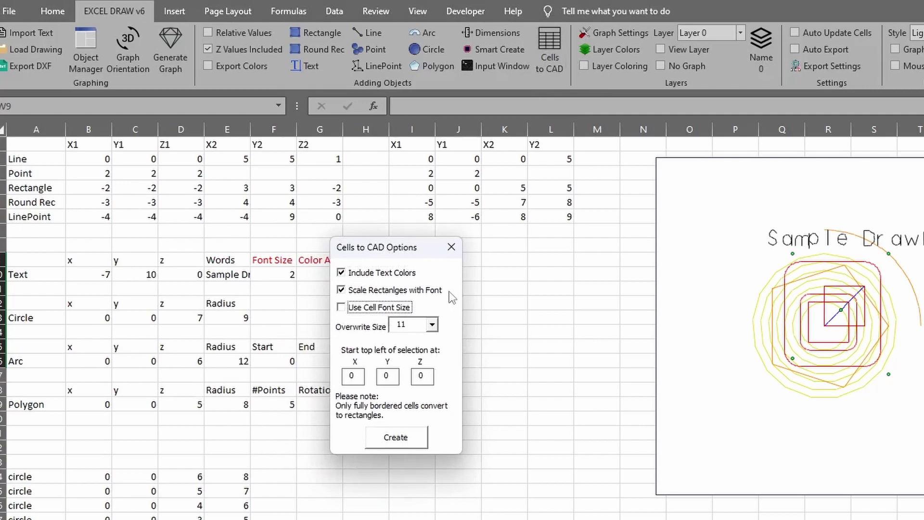
pyautogui.click(451, 247)
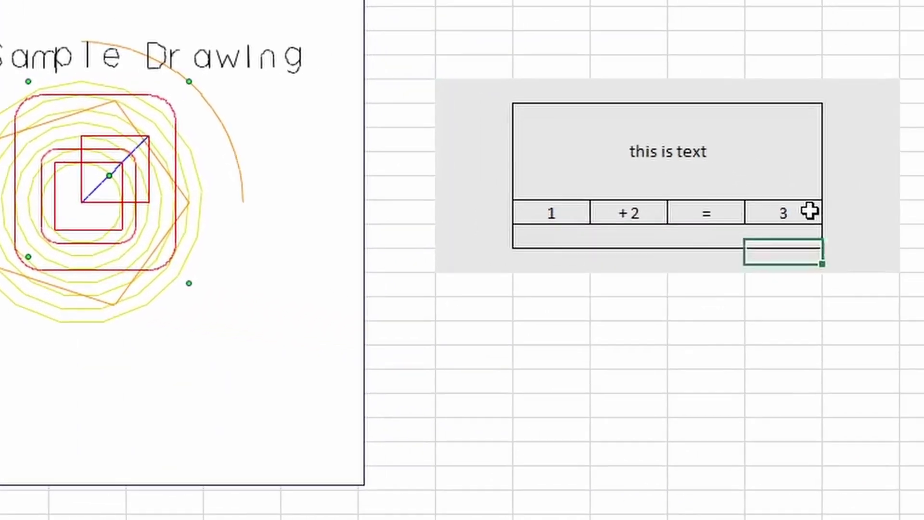
# - Examine the formulas behind the sum cell AA14 and the "+ 2" cell Y14 in the bordered table
pyautogui.click(761, 202)
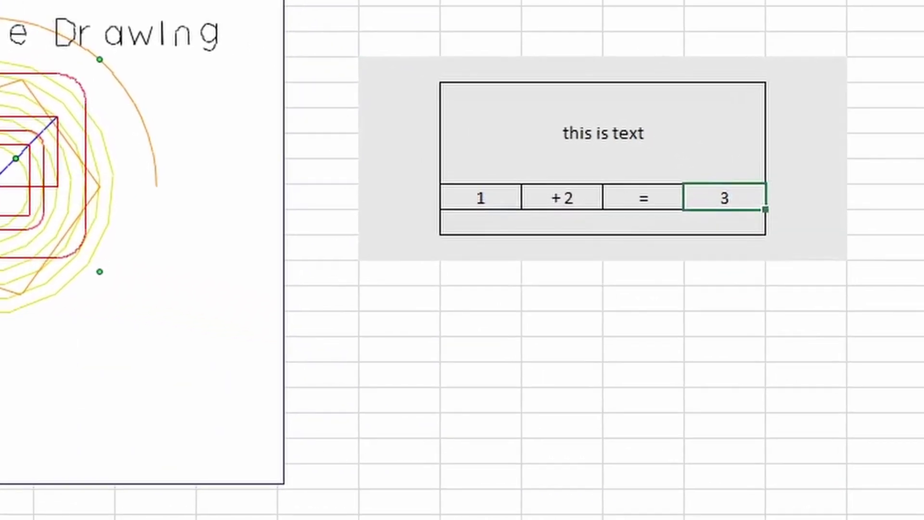
pyautogui.press('F2')
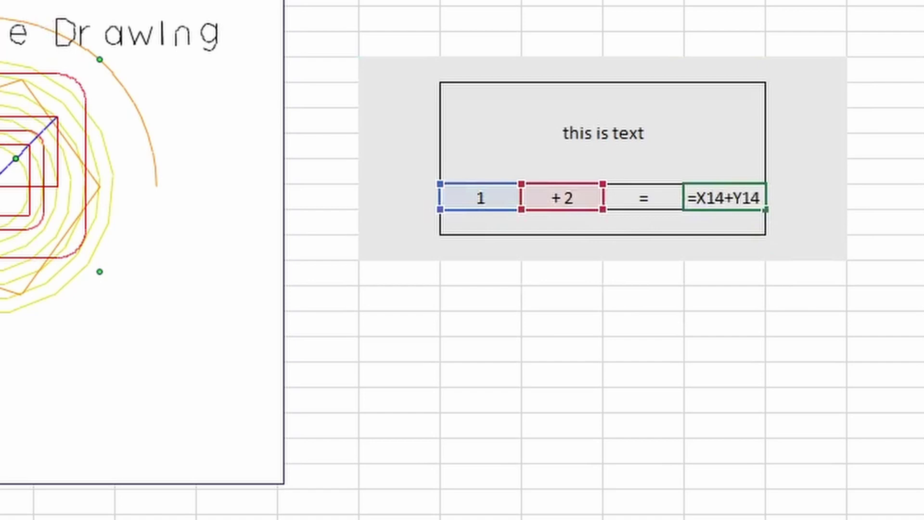
pyautogui.press('Return')
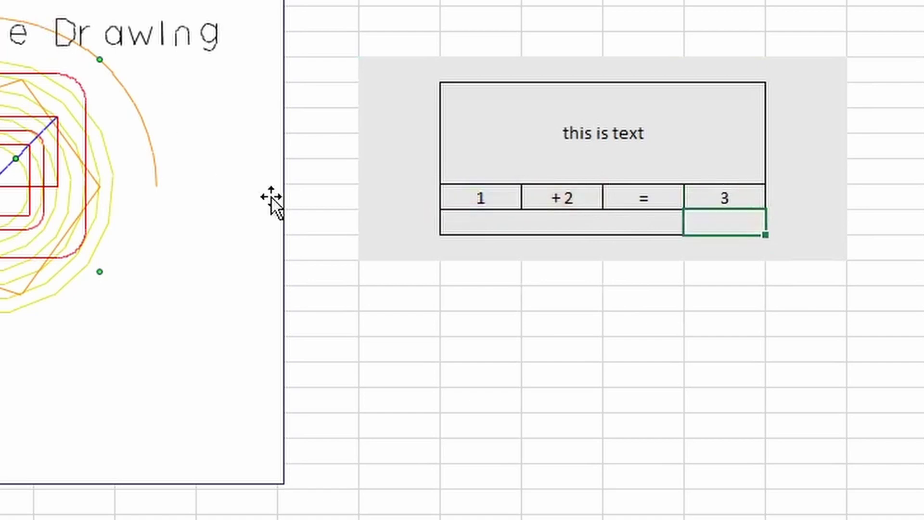
pyautogui.click(549, 200)
pyautogui.press('F2')
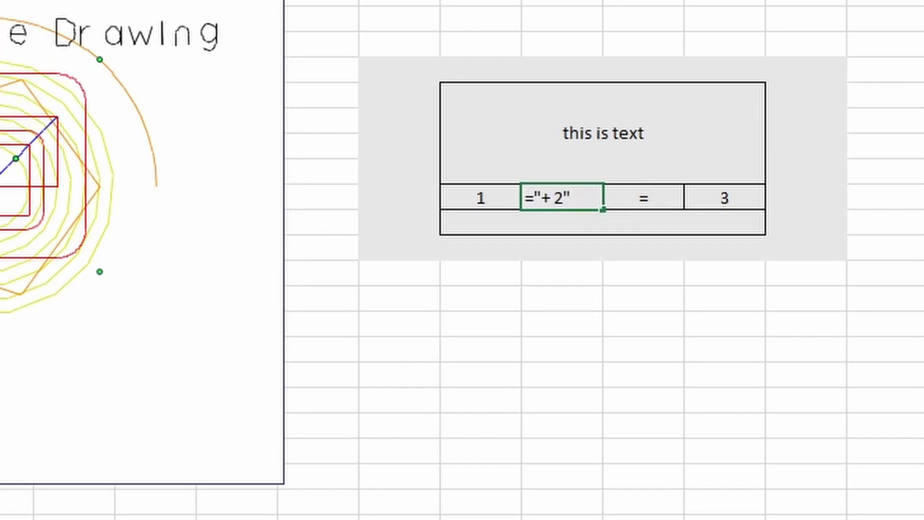
pyautogui.press('Return')
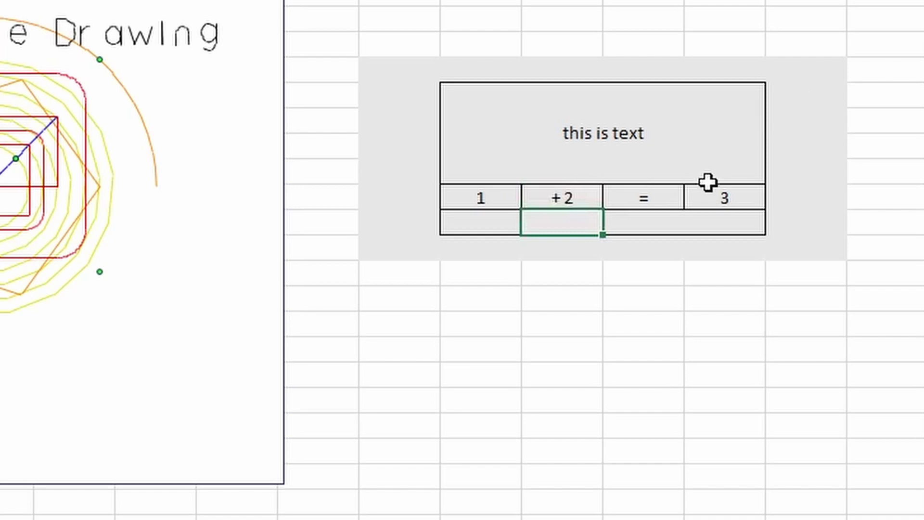
# - Color the "+ 2" text in Y14 green and the sum in AA14 purple
pyautogui.click(597, 197)
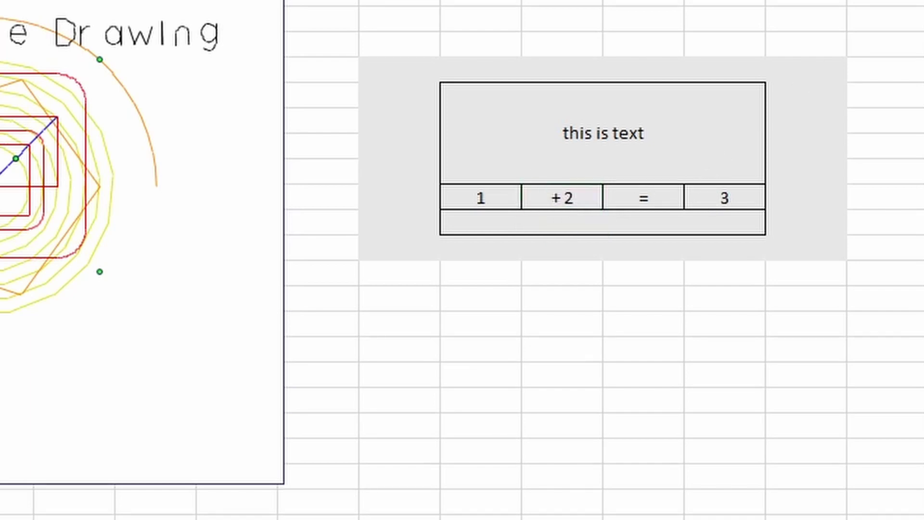
pyautogui.click(723, 203)
pyautogui.click(559, 350)
pyautogui.click(732, 202)
pyautogui.click(539, 133)
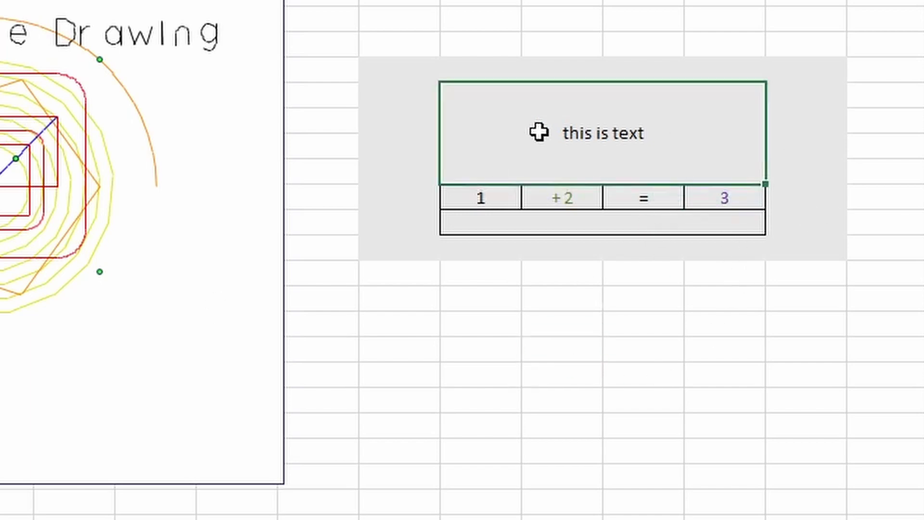
# - Start Cells to CAD for the shaded table range W9:AB16, turn off the cell font size and overwrite the size with 2
pyautogui.click(425, 103)
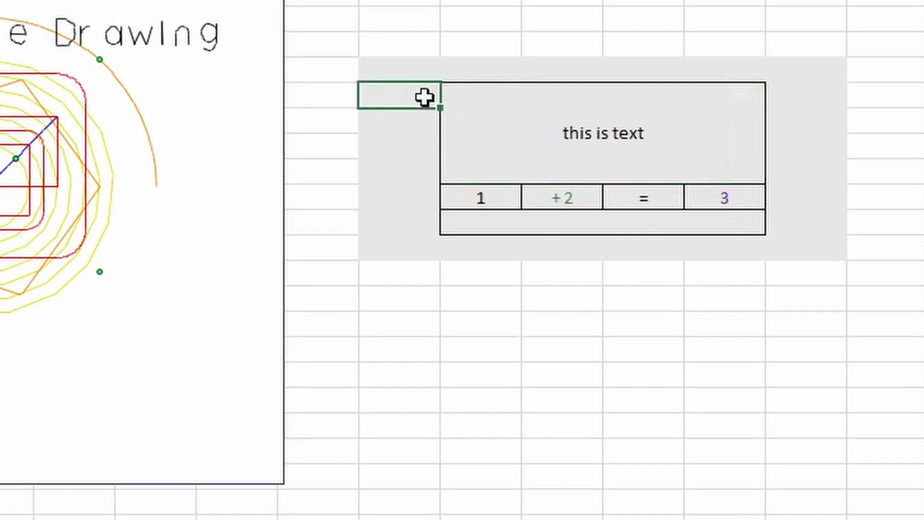
pyautogui.moveTo(402, 74); pyautogui.dragTo(808, 241)
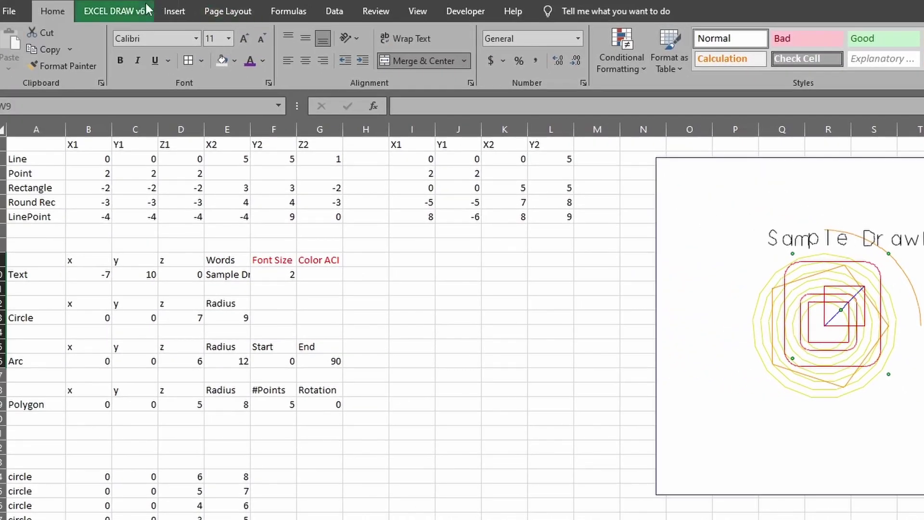
pyautogui.click(146, 8)
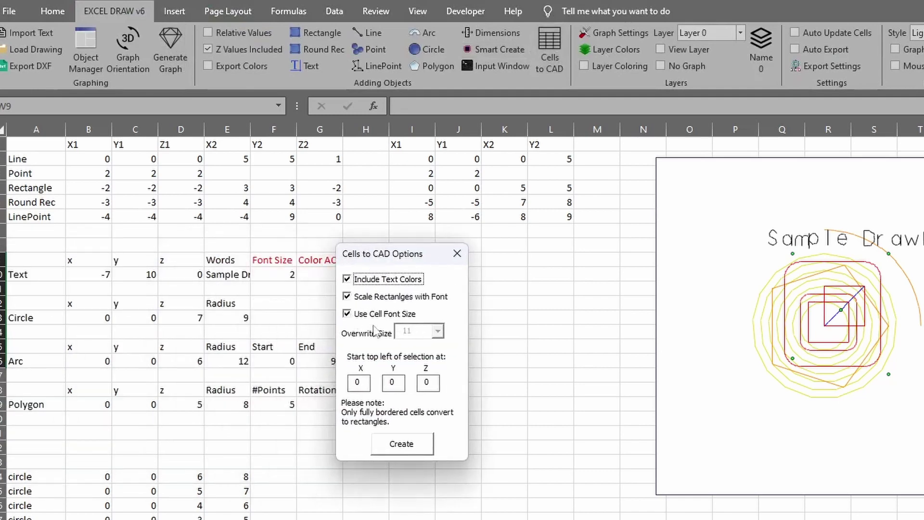
pyautogui.click(347, 314)
pyautogui.click(438, 331)
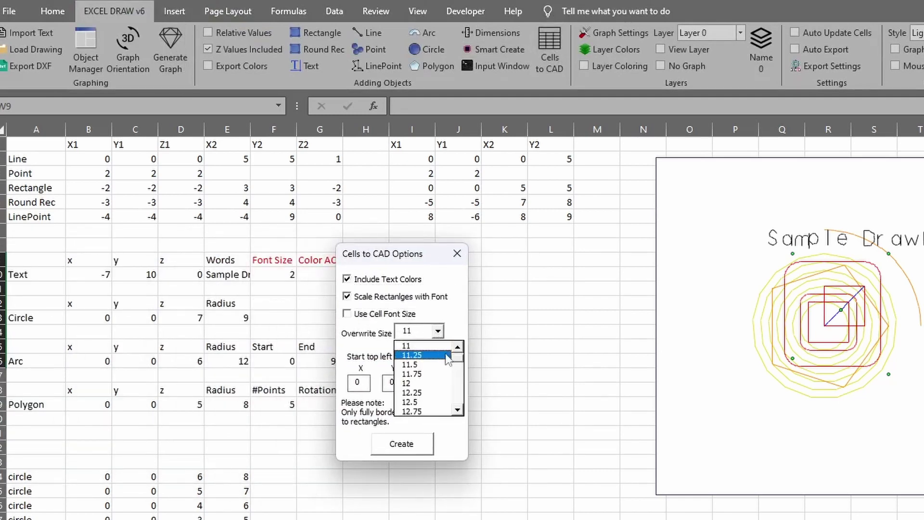
pyautogui.scroll(9, 457, 354)
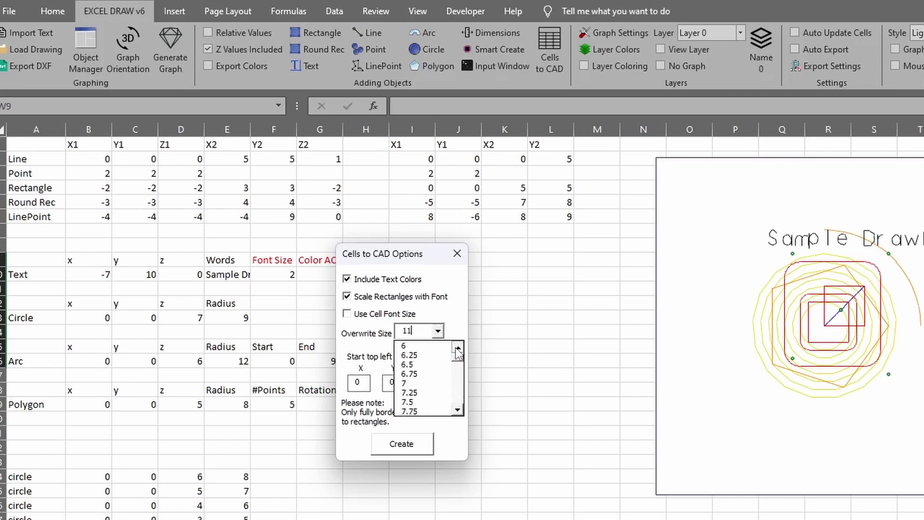
pyautogui.scroll(3, 457, 354)
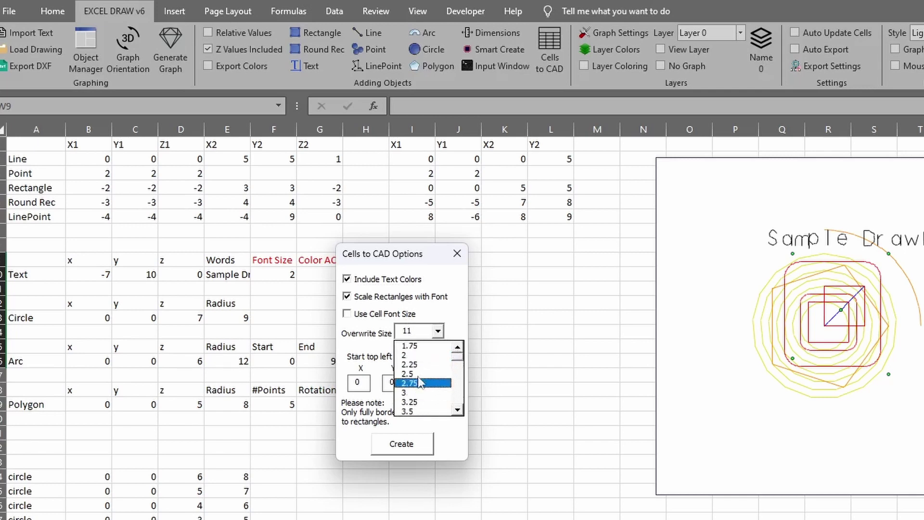
pyautogui.click(416, 356)
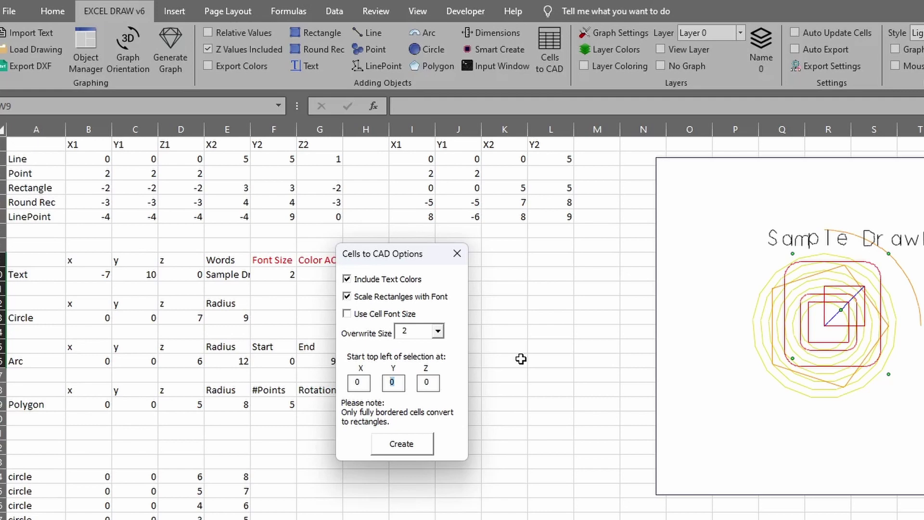
# - Set the Y start of the selection to -5, keep X and Z at 0, and create the CAD objects
pyautogui.write('-5')
pyautogui.click(427, 385)
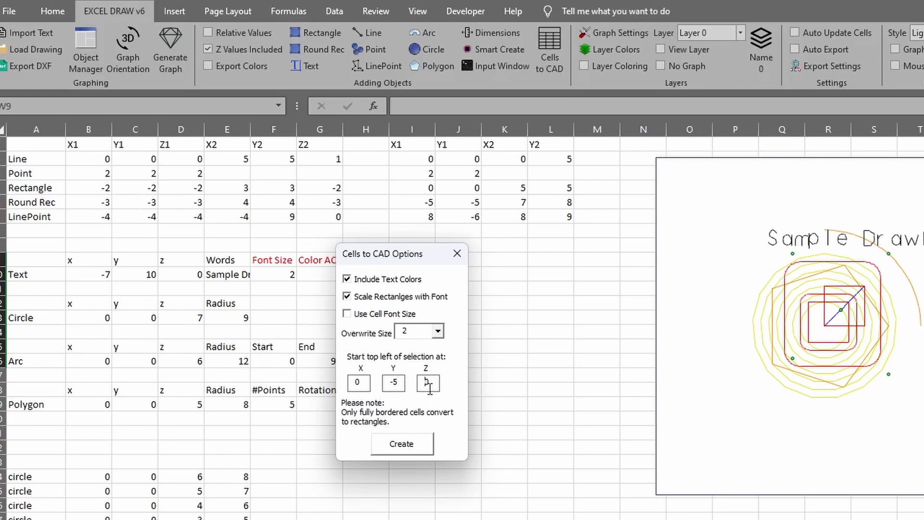
pyautogui.click(419, 448)
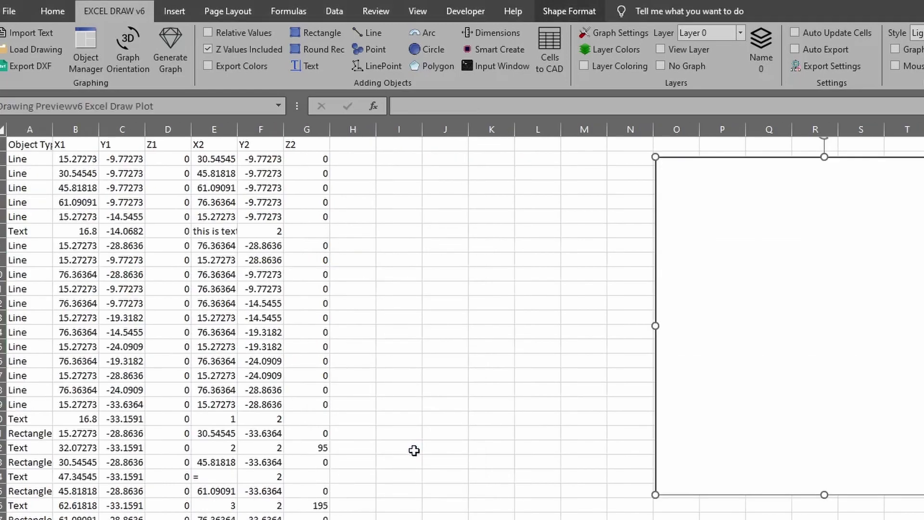
# - Review the generated object rows and adjust the 3D graph zoom to bring the converted table into the preview
pyautogui.scroll(-12, 313, 334)
pyautogui.scroll(5, 316, 363)
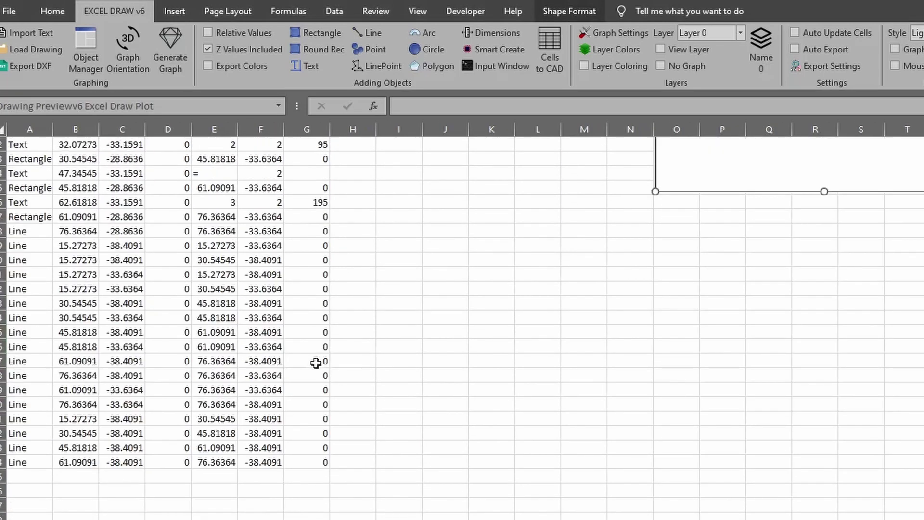
pyautogui.scroll(7, 315, 363)
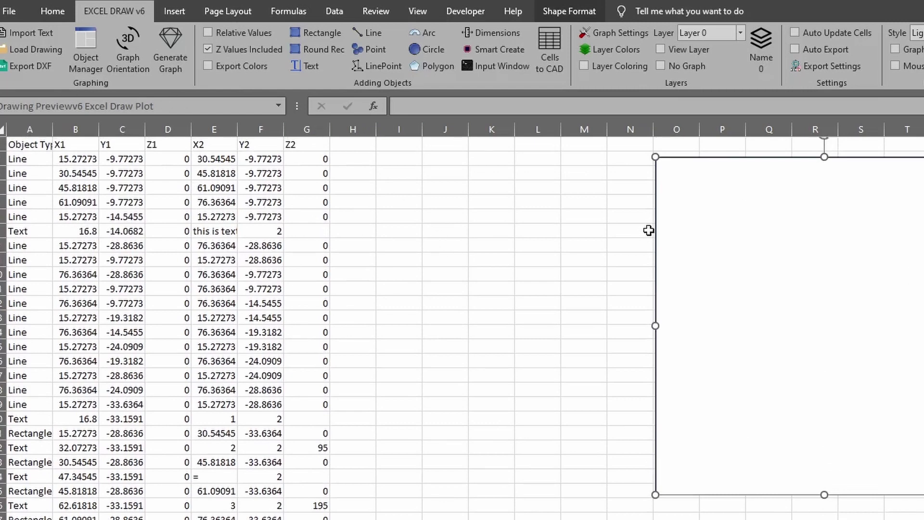
pyautogui.click(128, 48)
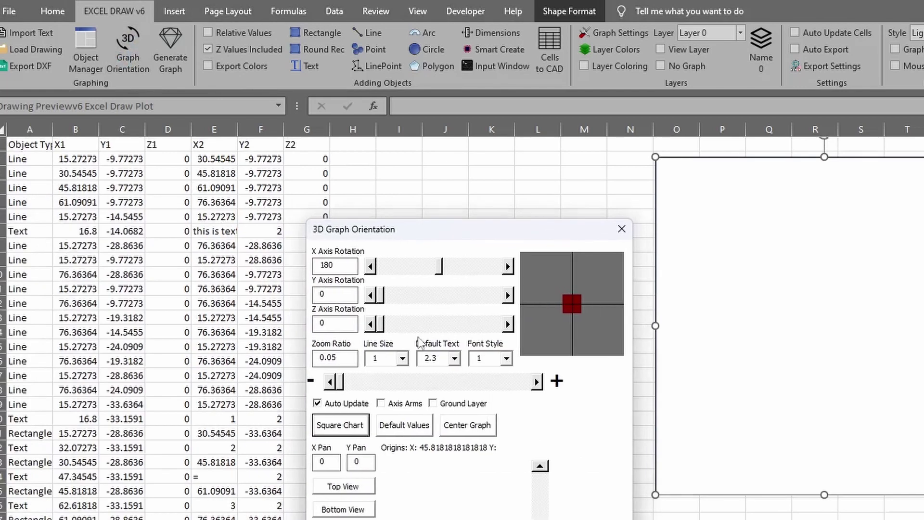
pyautogui.click(349, 383)
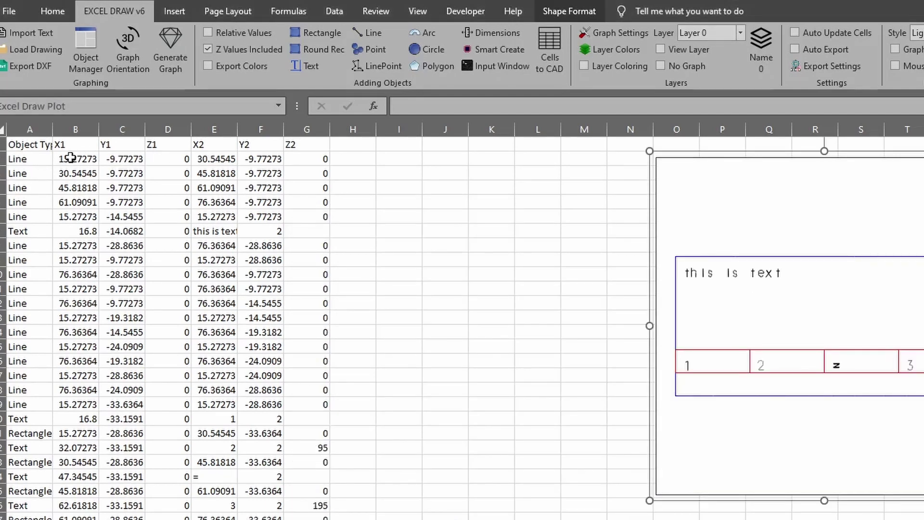
# - Copy all generated object rows from A2 through column G and paste them as values at A33 on Sheet1
pyautogui.moveTo(29, 158); pyautogui.dragTo(323, 519)
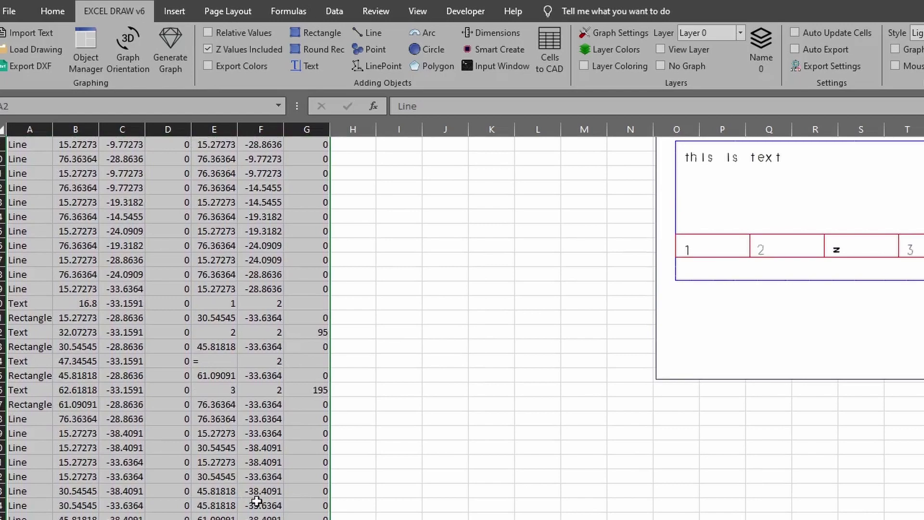
pyautogui.rightClick(220, 312)
pyautogui.click(251, 363)
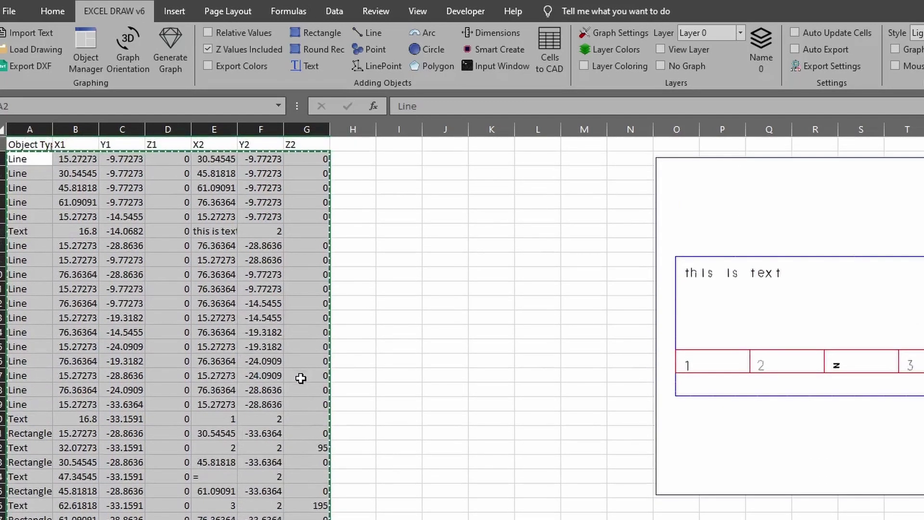
pyautogui.hotkey('ctrl', 'pagedown')
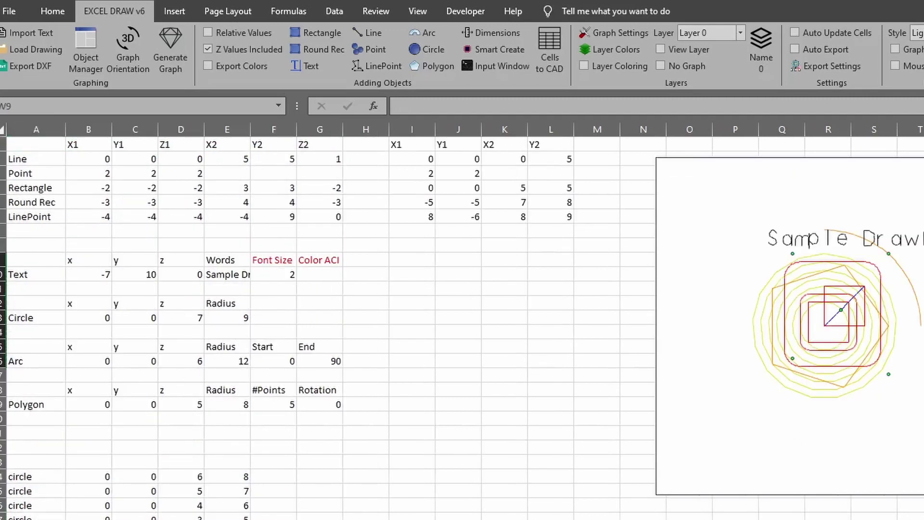
pyautogui.scroll(-3, 60, 496)
pyautogui.click(39, 474)
pyautogui.rightClick(39, 475)
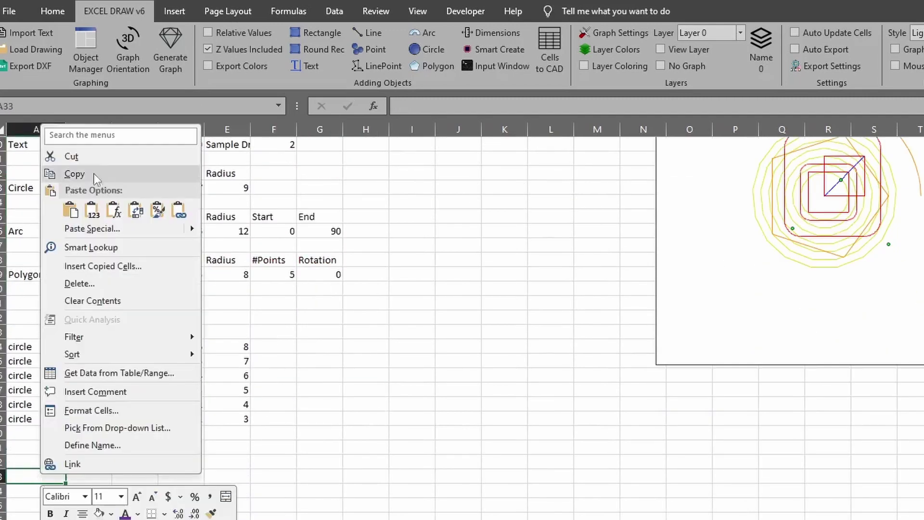
pyautogui.click(92, 210)
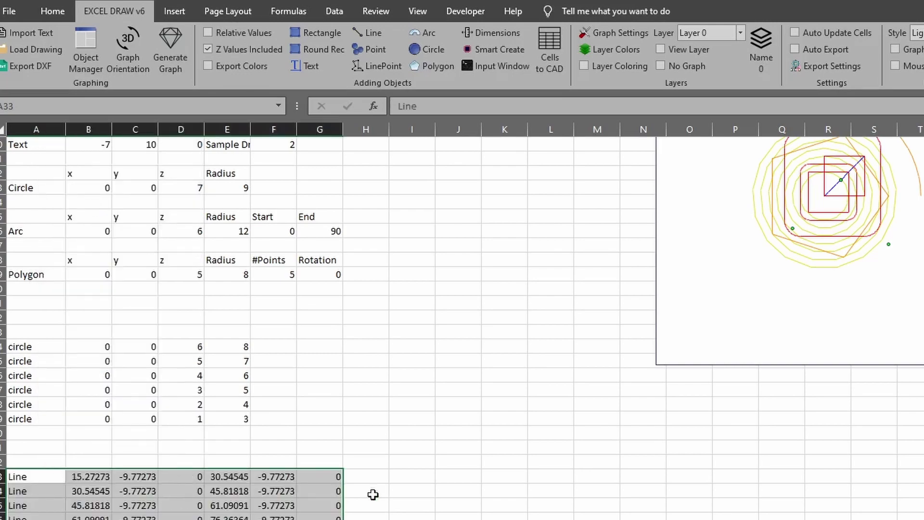
# - Smart Create the pasted table rows starting at row 33 to add them to the sample drawing
pyautogui.scroll(-7, 355, 515)
pyautogui.scroll(15, 355, 514)
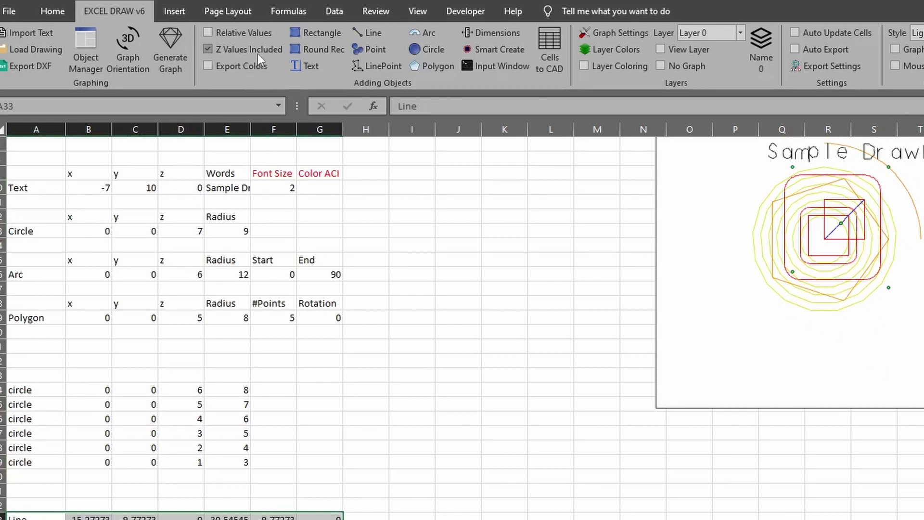
pyautogui.click(490, 53)
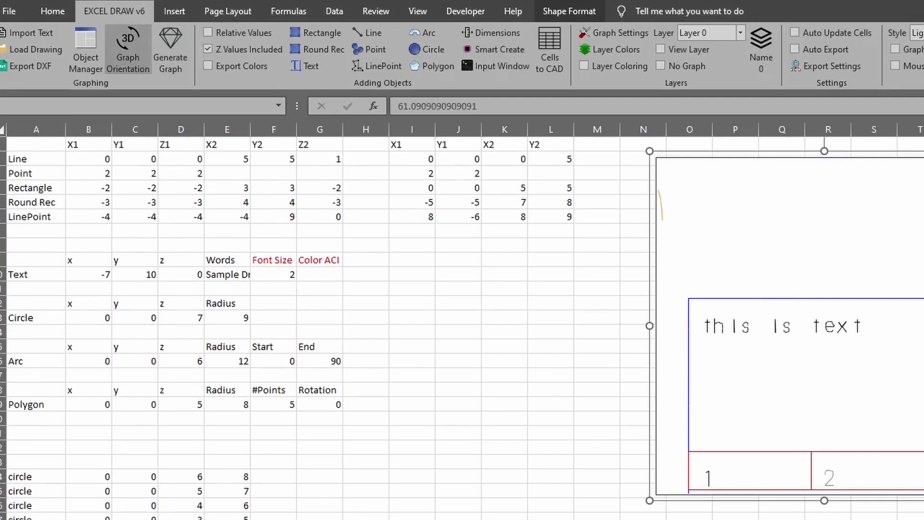
# - Set the graph's zoom ratio to 0.297 to fit the sample drawing and the table, and turn on Layer Coloring
pyautogui.click(128, 48)
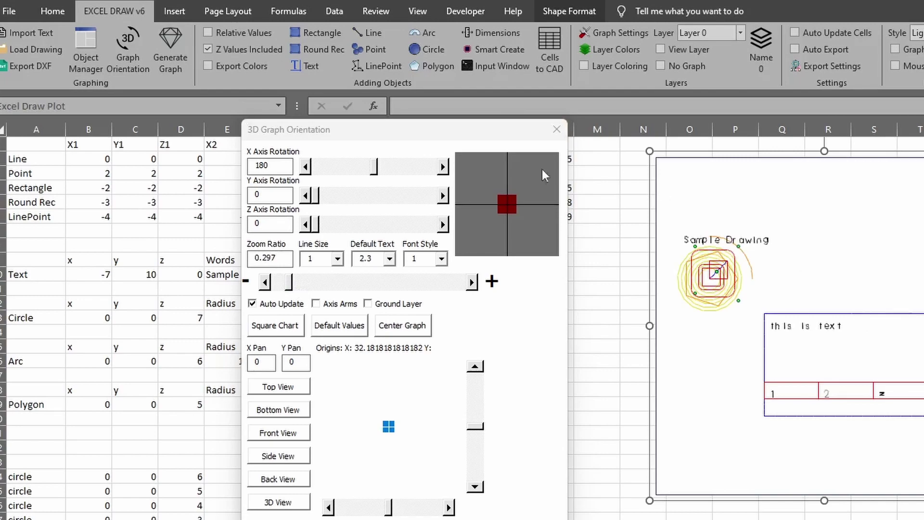
pyautogui.click(557, 130)
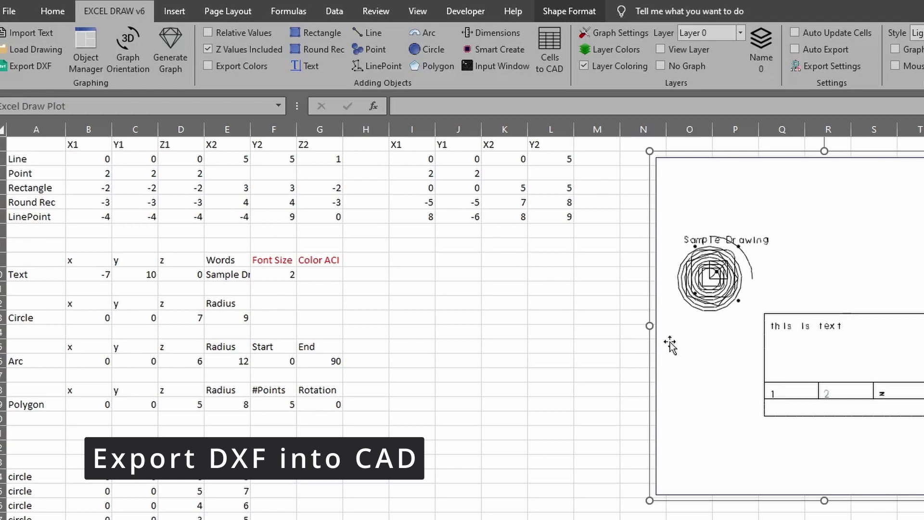
# - Export the drawing as a .dxf file named "Test export with some colors" with colors included, and open the exported file
pyautogui.click(19, 68)
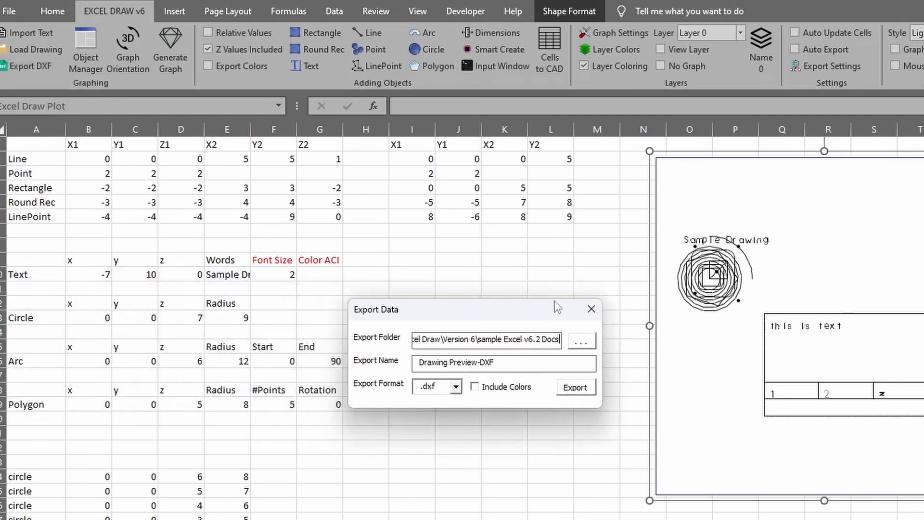
pyautogui.moveTo(529, 358); pyautogui.dragTo(333, 362)
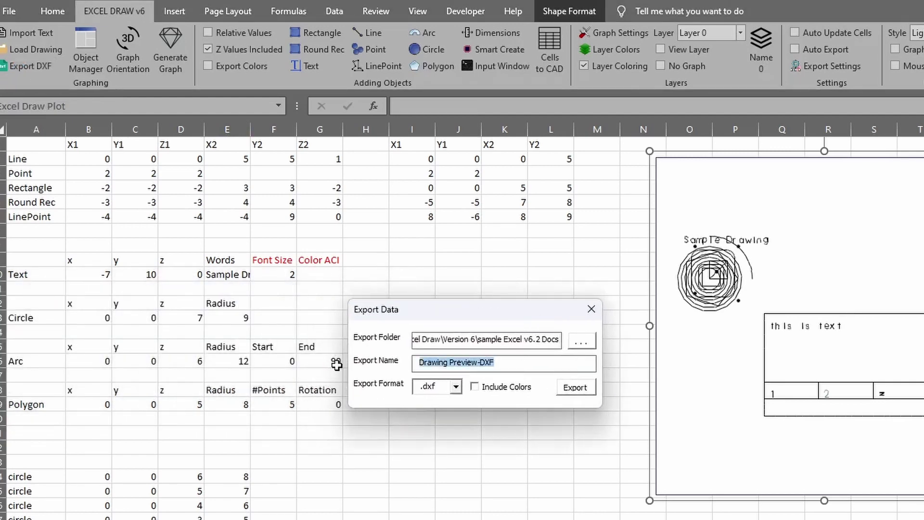
pyautogui.write('Test export with some colors')
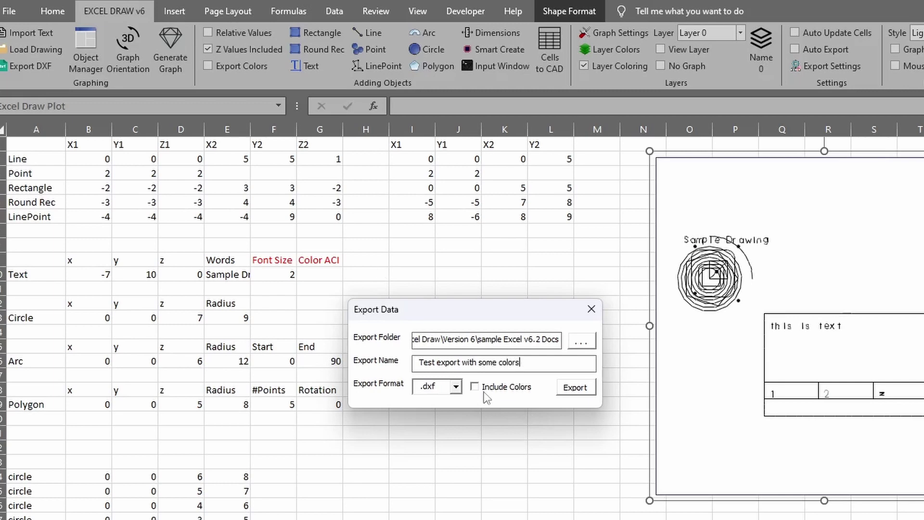
pyautogui.click(483, 390)
pyautogui.click(573, 388)
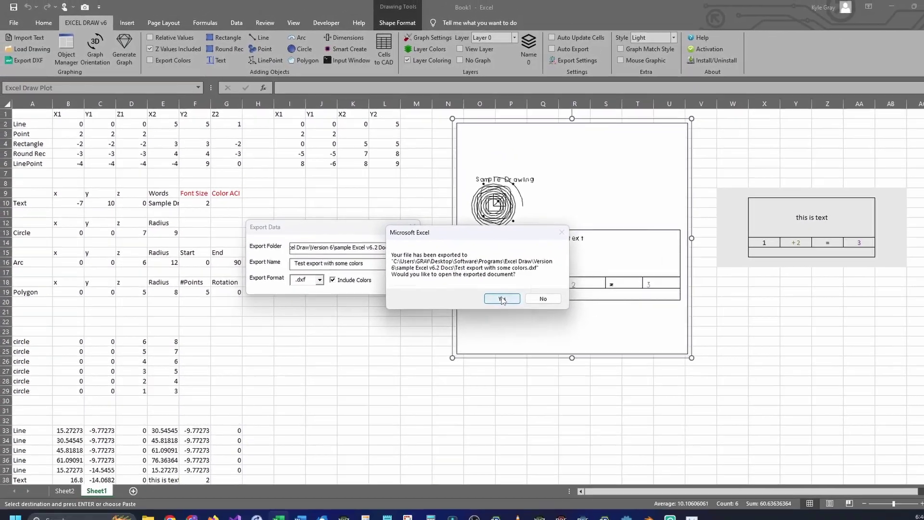
pyautogui.click(597, 348)
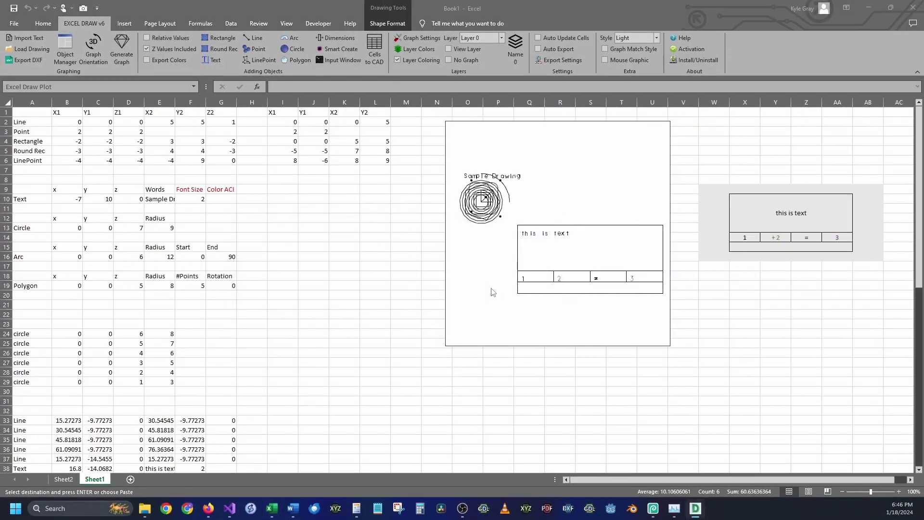
# - Switch to DWG TrueView and examine the exported sample drawing and table in 3D, including text colors and circle heights
pyautogui.moveTo(692, 514)
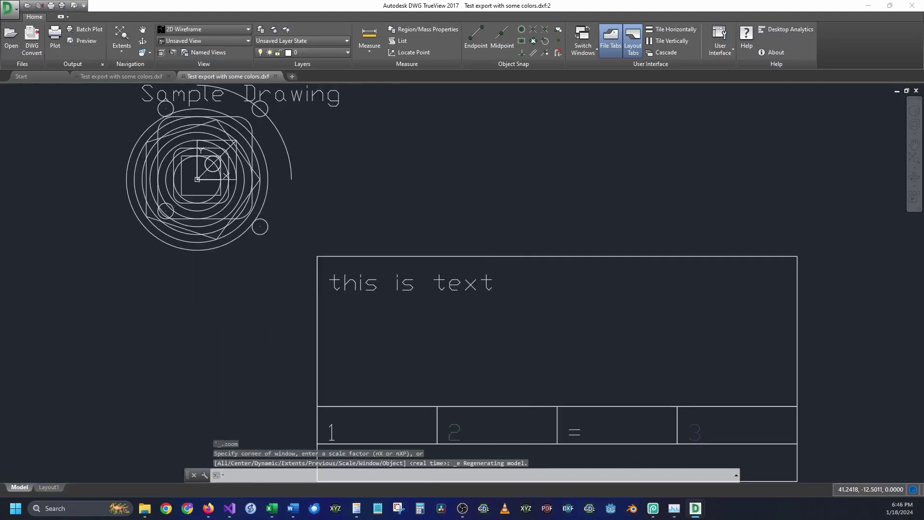
pyautogui.scroll(-2, 515, 310)
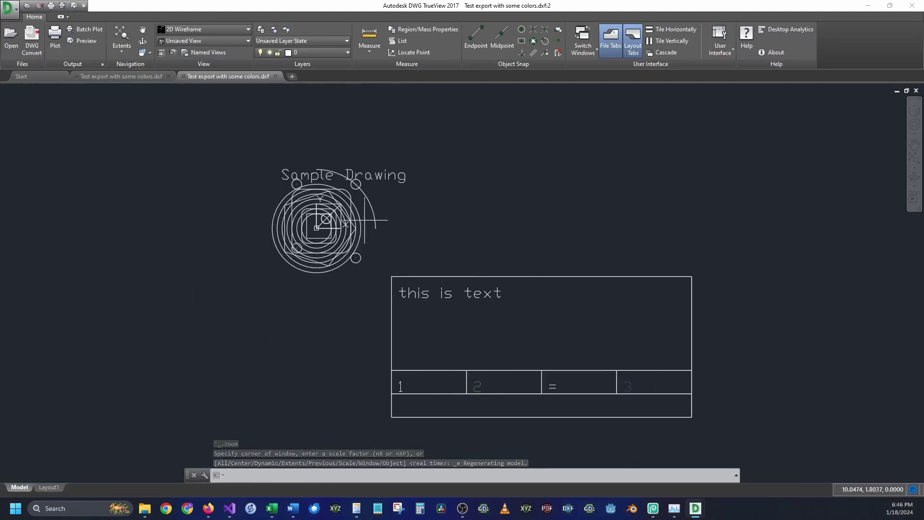
pyautogui.click(918, 177)
pyautogui.moveTo(542, 340)
pyautogui.mouseDown()
pyautogui.moveTo(515, 367)
pyautogui.moveTo(533, 342)
pyautogui.moveTo(520, 265)
pyautogui.moveTo(472, 227)
pyautogui.moveTo(423, 231)
pyautogui.moveTo(516, 237)
pyautogui.moveTo(526, 208)
pyautogui.moveTo(526, 250)
pyautogui.moveTo(542, 295)
pyautogui.moveTo(588, 306)
pyautogui.moveTo(563, 258)
pyautogui.moveTo(516, 253)
pyautogui.moveTo(520, 289)
pyautogui.moveTo(564, 291)
pyautogui.moveTo(549, 258)
pyautogui.mouseUp()
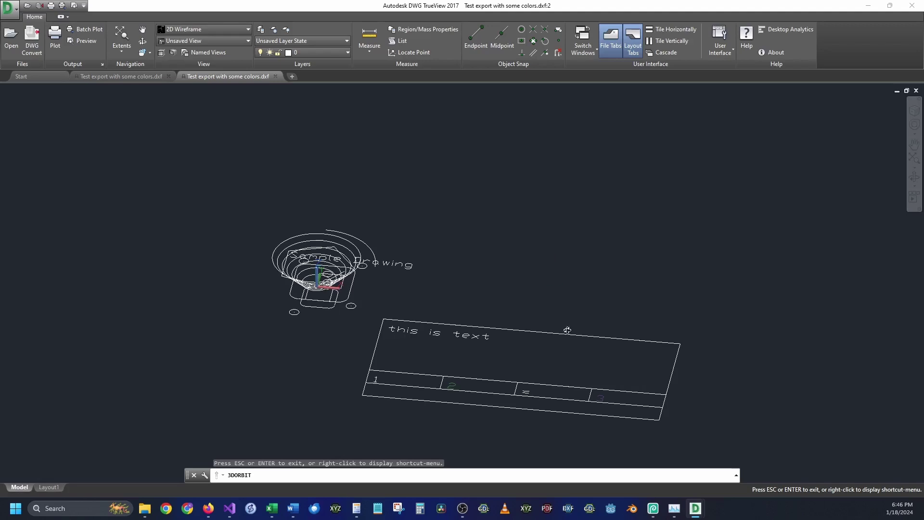
pyautogui.scroll(5, 350, 354)
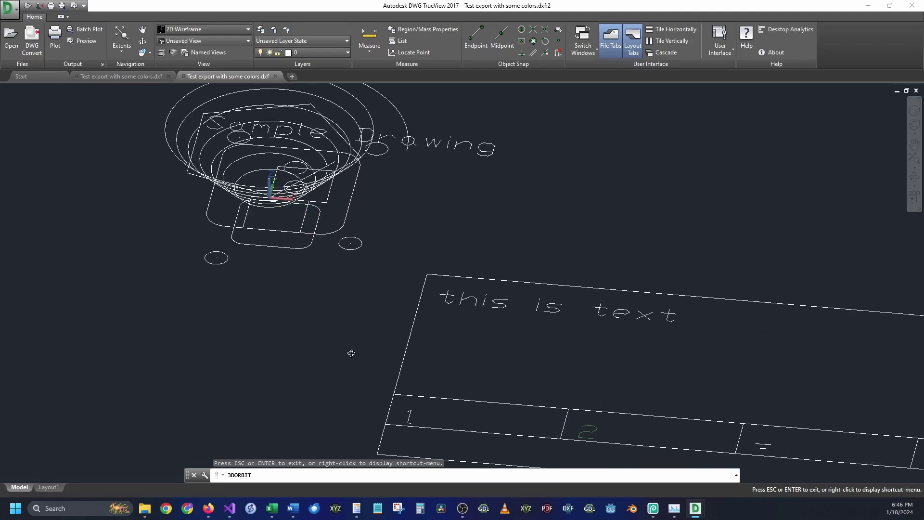
pyautogui.scroll(-1, 350, 354)
pyautogui.moveTo(349, 353)
pyautogui.mouseDown()
pyautogui.moveTo(322, 353)
pyautogui.moveTo(289, 328)
pyautogui.moveTo(262, 354)
pyautogui.moveTo(268, 340)
pyautogui.moveTo(229, 313)
pyautogui.moveTo(227, 324)
pyautogui.moveTo(270, 328)
pyautogui.moveTo(238, 285)
pyautogui.mouseUp()
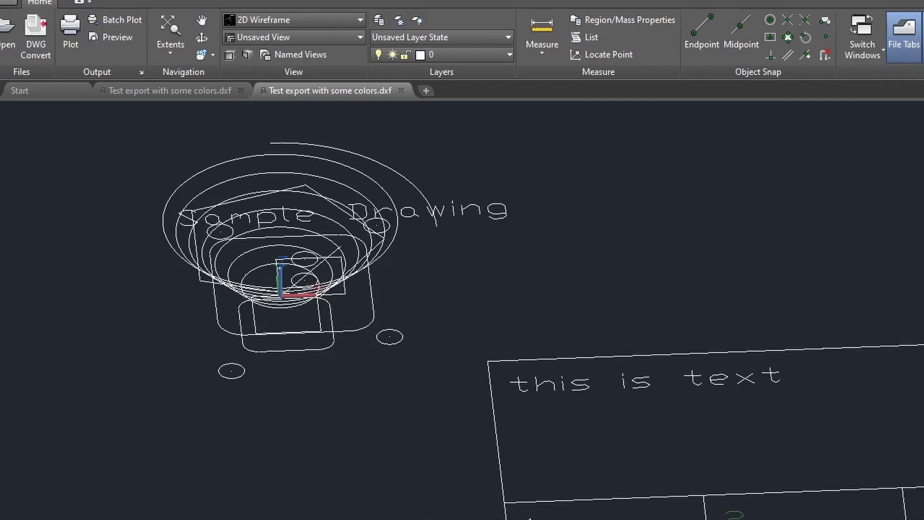
pyautogui.moveTo(238, 285)
pyautogui.mouseDown()
pyautogui.moveTo(380, 519)
pyautogui.moveTo(392, 497)
pyautogui.moveTo(382, 516)
pyautogui.mouseUp()
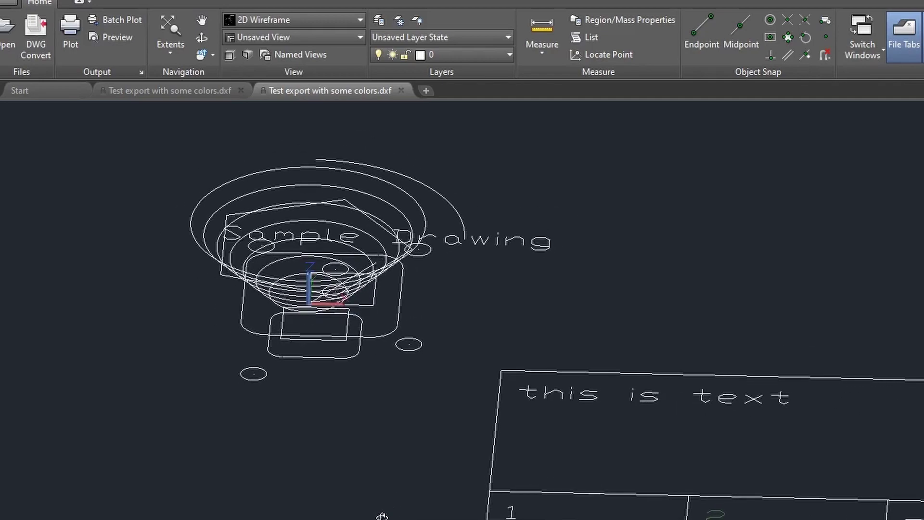